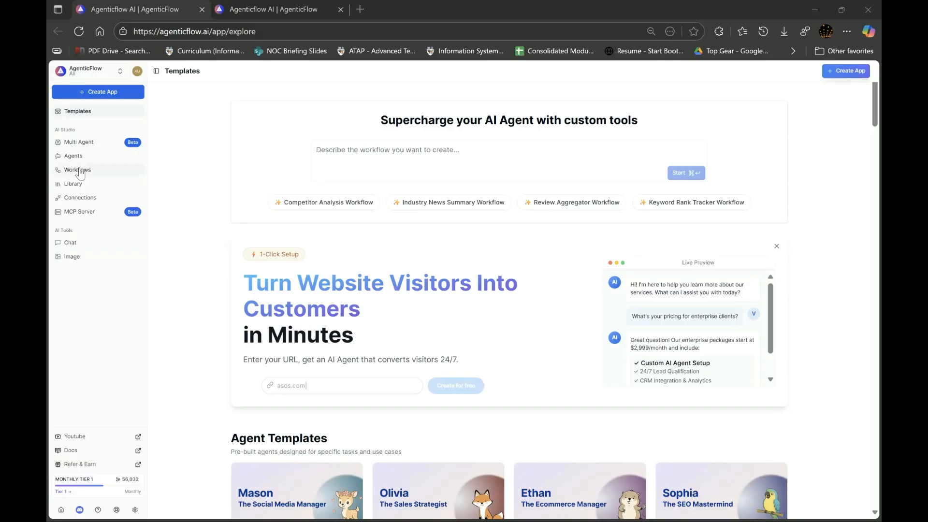
# Create a new workflow from scratch named "Chaining".
pyautogui.click(78, 170)
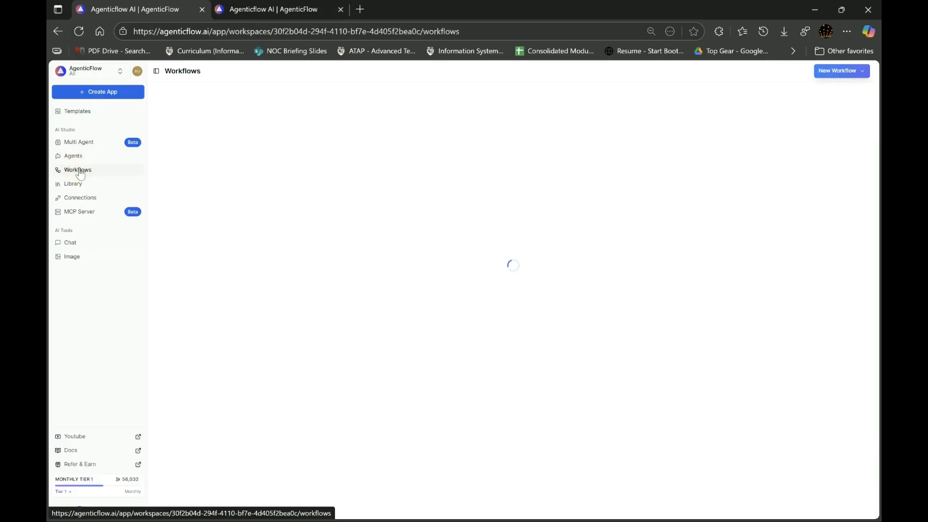
pyautogui.click(832, 72)
pyautogui.click(803, 90)
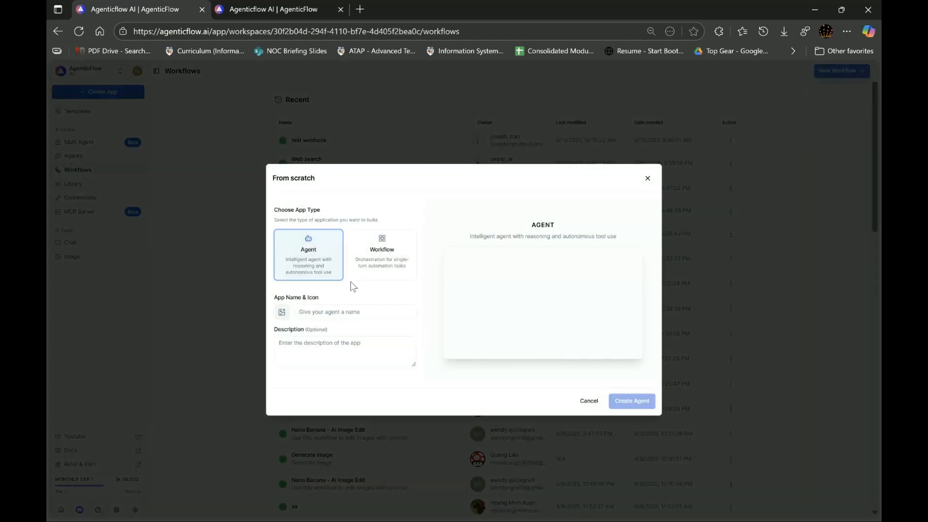
pyautogui.click(335, 311)
pyautogui.click(382, 249)
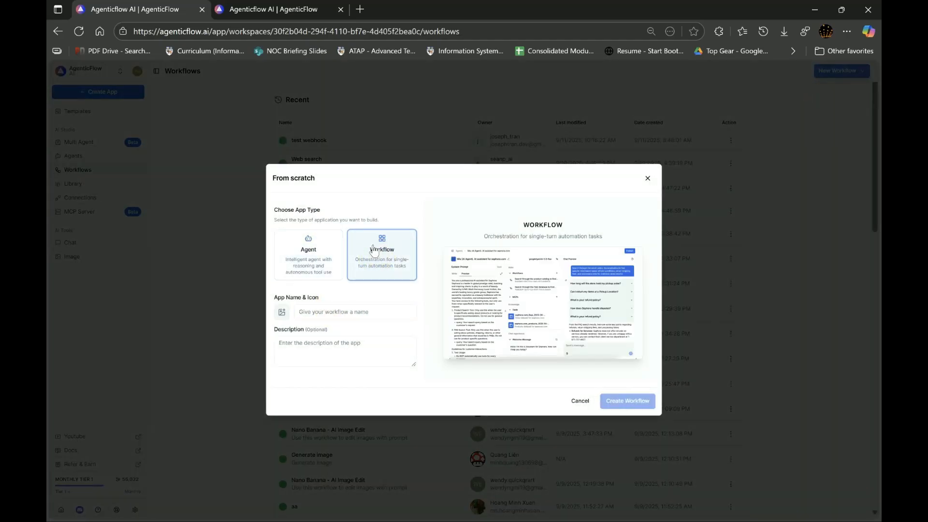
pyautogui.click(338, 314)
pyautogui.write('q')
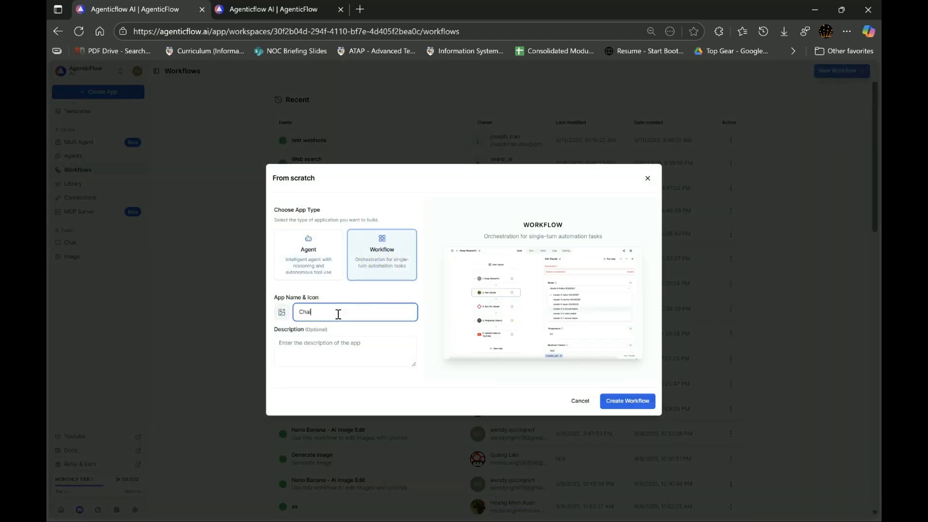
pyautogui.click(618, 401)
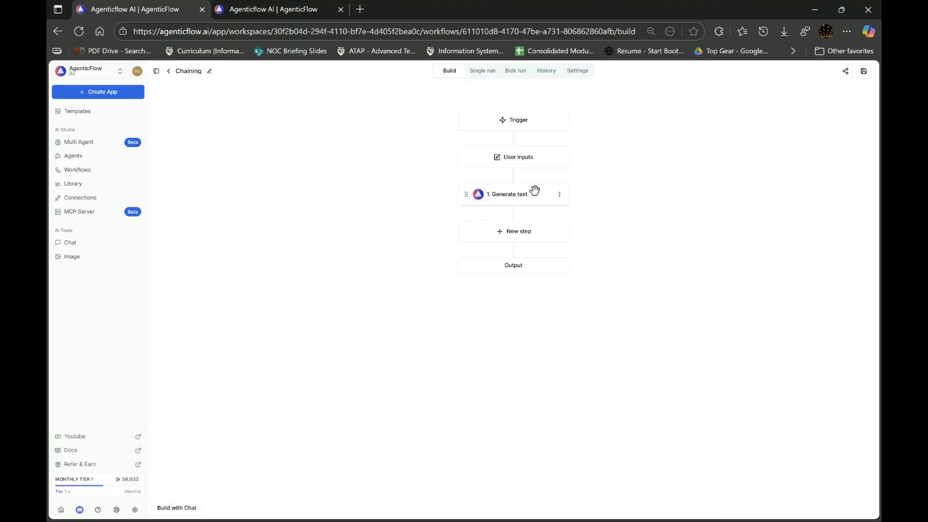
# Replace the default Generate text step with a Web Scraping step and open its settings.
pyautogui.click(560, 195)
pyautogui.click(569, 209)
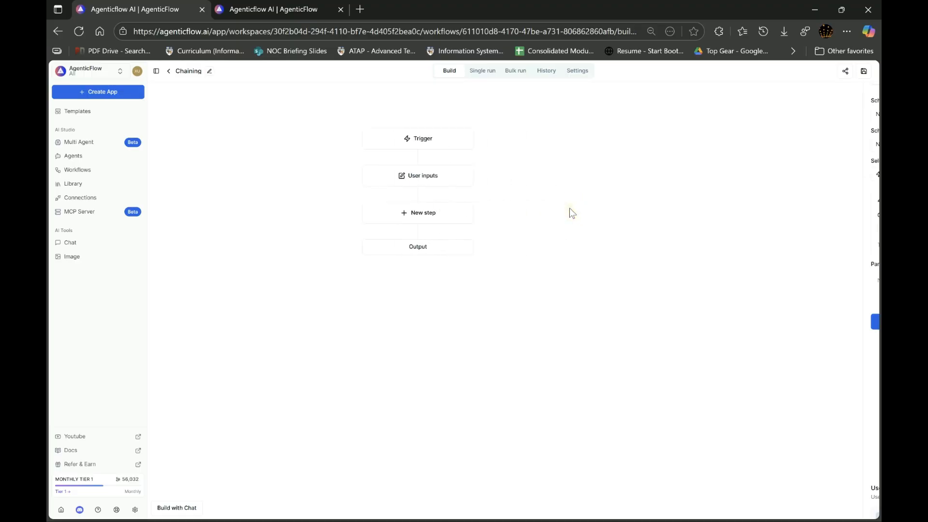
pyautogui.click(330, 213)
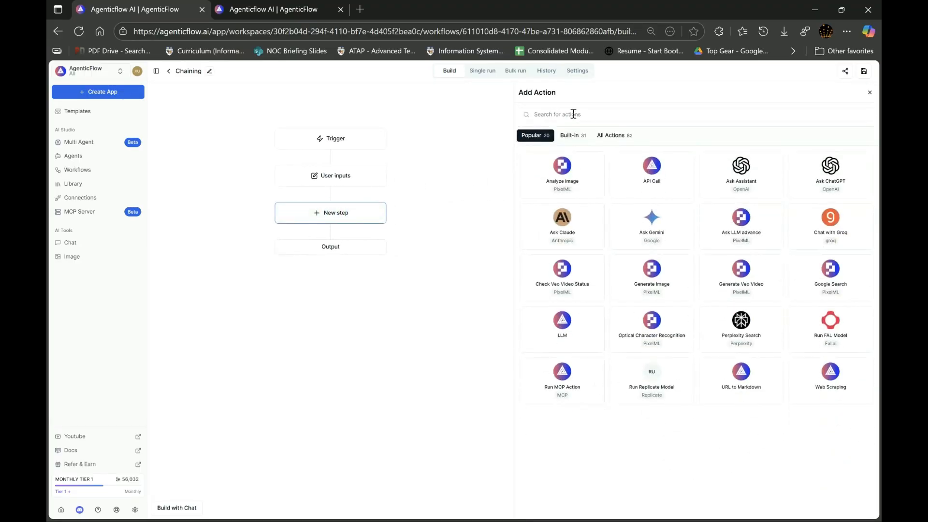
pyautogui.click(573, 114)
pyautogui.write('scr')
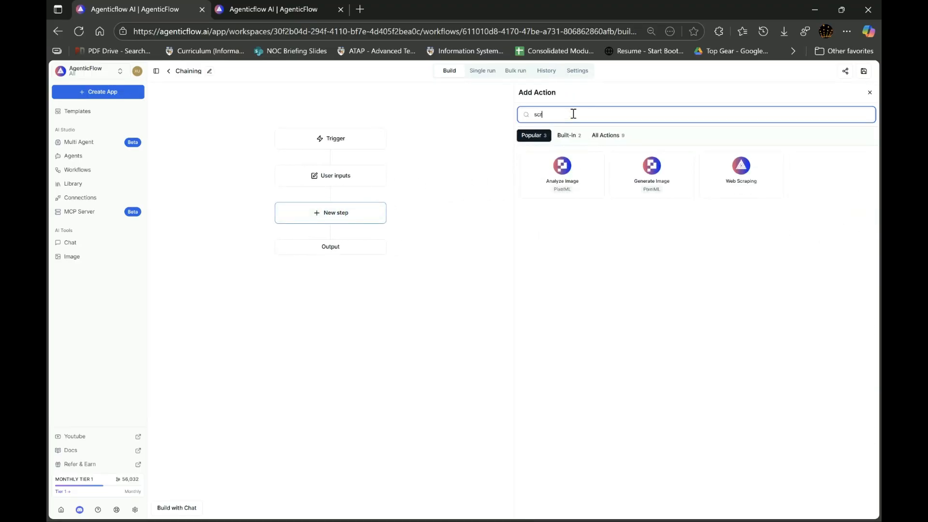
pyautogui.write('ap')
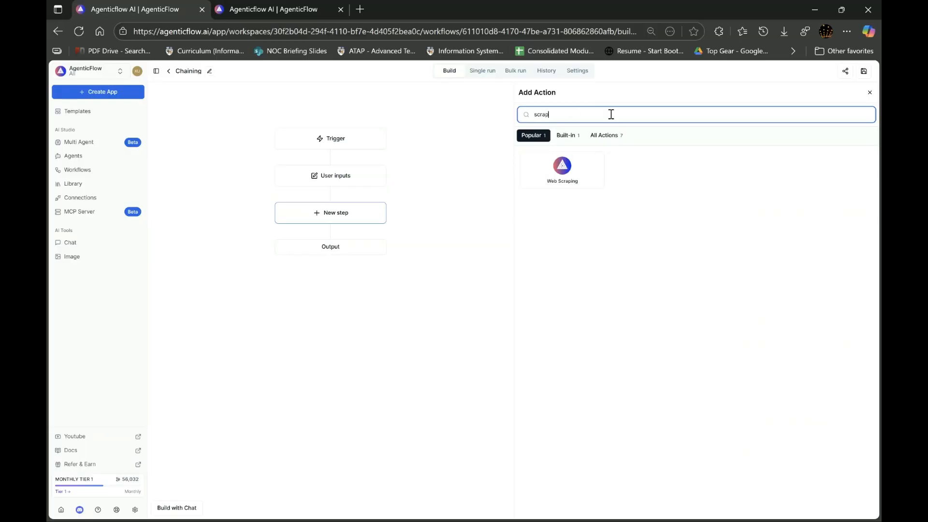
pyautogui.click(575, 172)
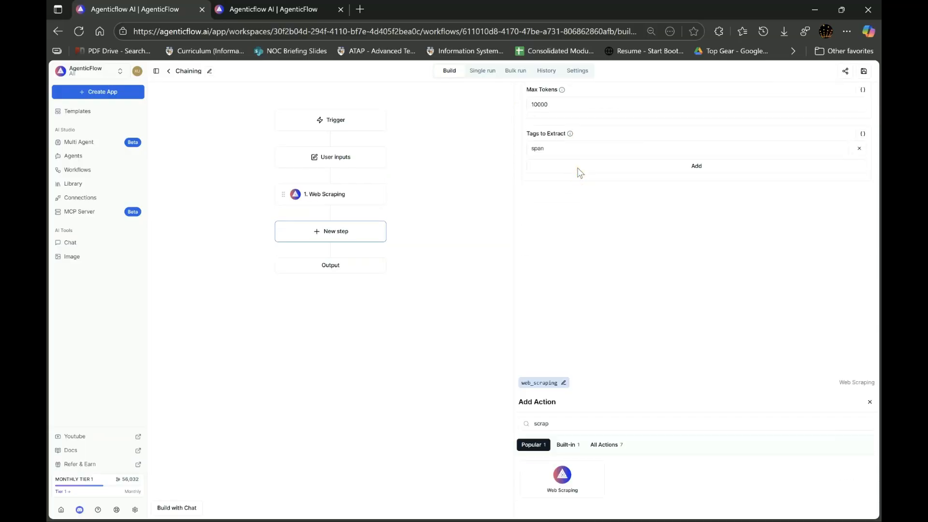
pyautogui.click(336, 195)
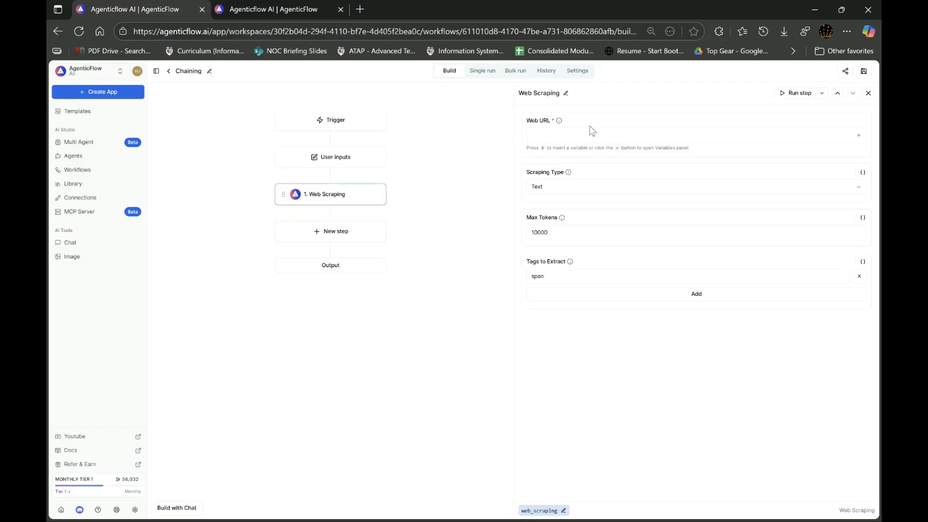
# Rename the workflow's text user input to "url" and save the workflow.
pyautogui.click(333, 157)
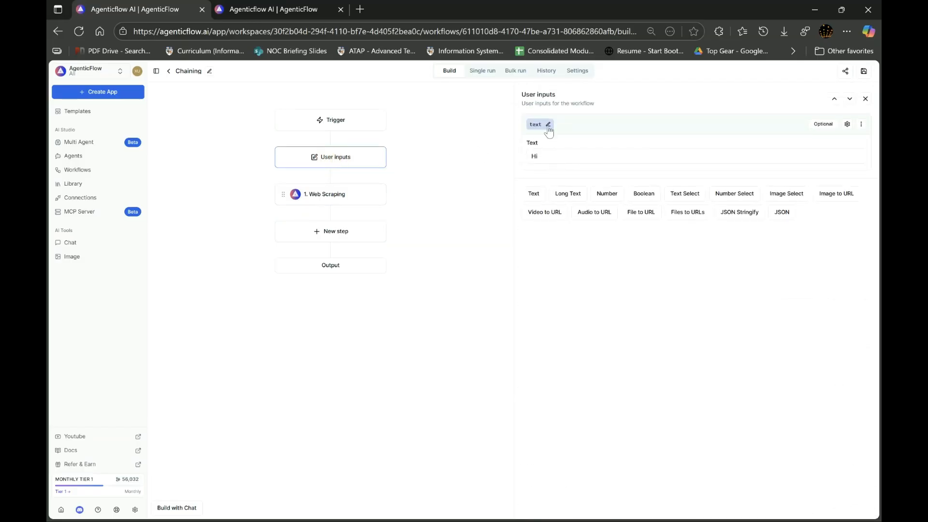
pyautogui.click(549, 125)
pyautogui.press('BackSpace')
pyautogui.press('BackSpace')
pyautogui.press('BackSpace')
pyautogui.press('BackSpace')
pyautogui.write('url')
pyautogui.rightClick(796, 317)
pyautogui.click(630, 308)
pyautogui.click(864, 72)
# Set the Web Scraping step's Web URL to the url user input variable and save the workflow.
pyautogui.click(327, 194)
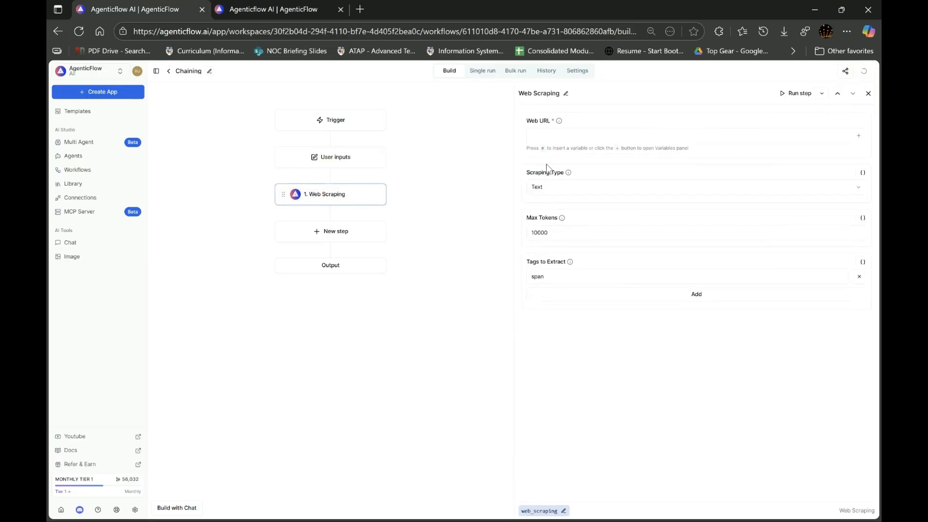
pyautogui.click(550, 134)
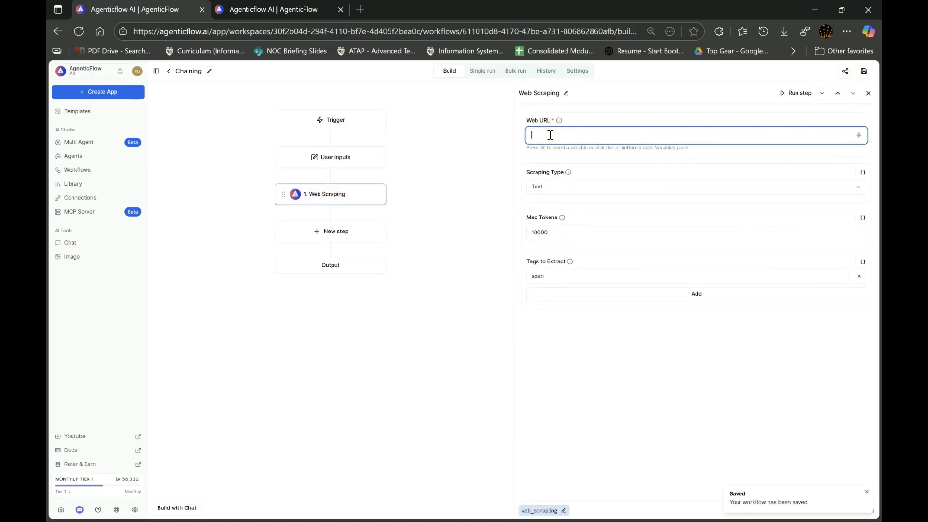
pyautogui.write('#')
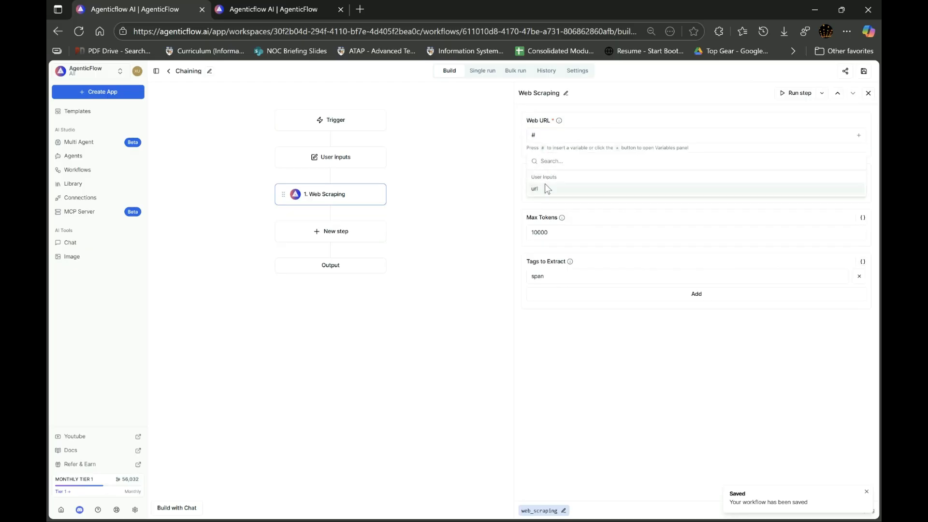
pyautogui.click(544, 185)
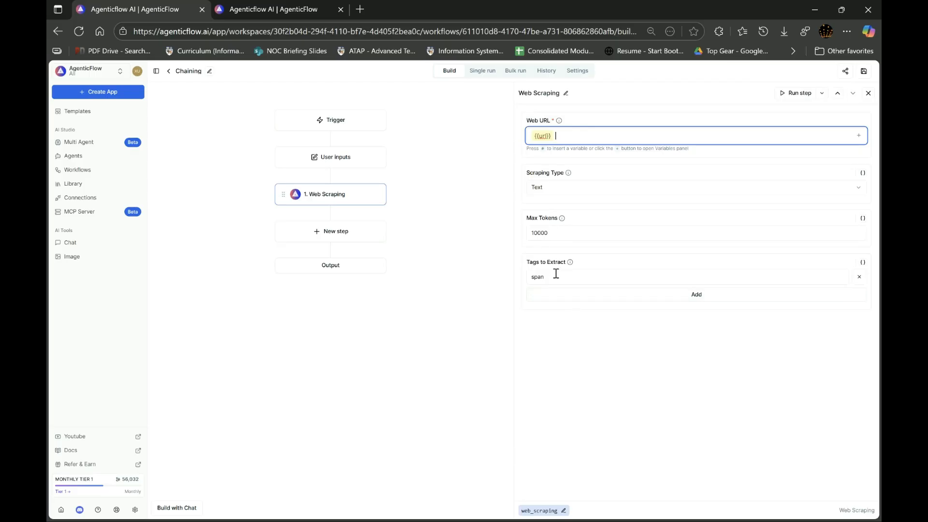
pyautogui.click(863, 73)
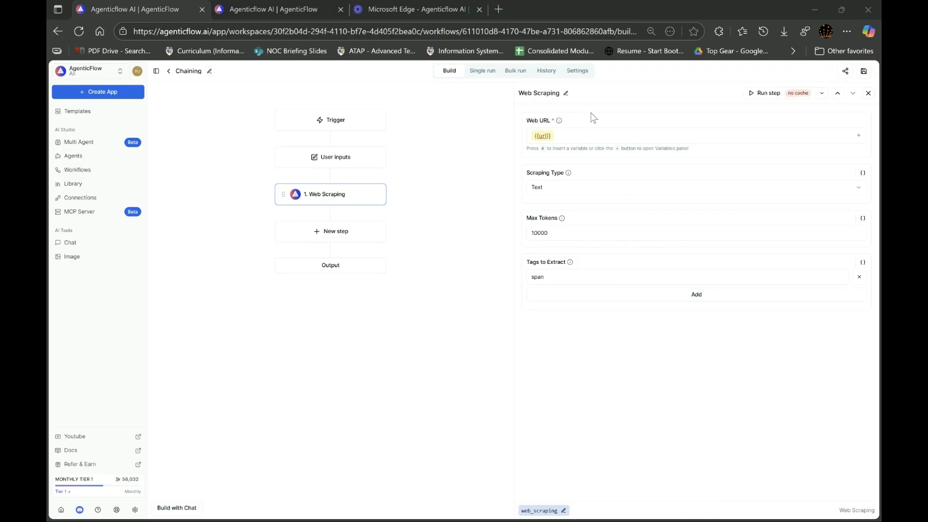
# Add a Generate Image step after Web Scraping and assign it the first listed pixelml connection.
pyautogui.click(346, 236)
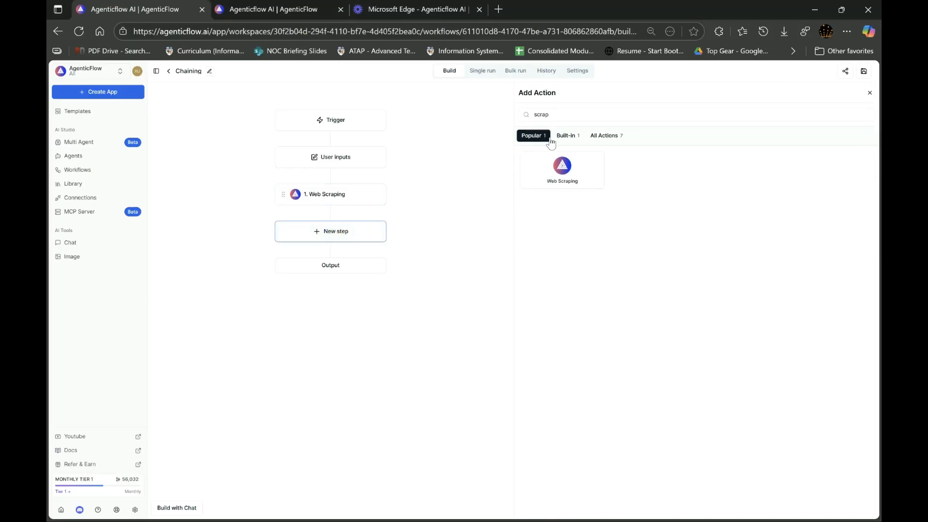
pyautogui.doubleClick(564, 116)
pyautogui.write('gene')
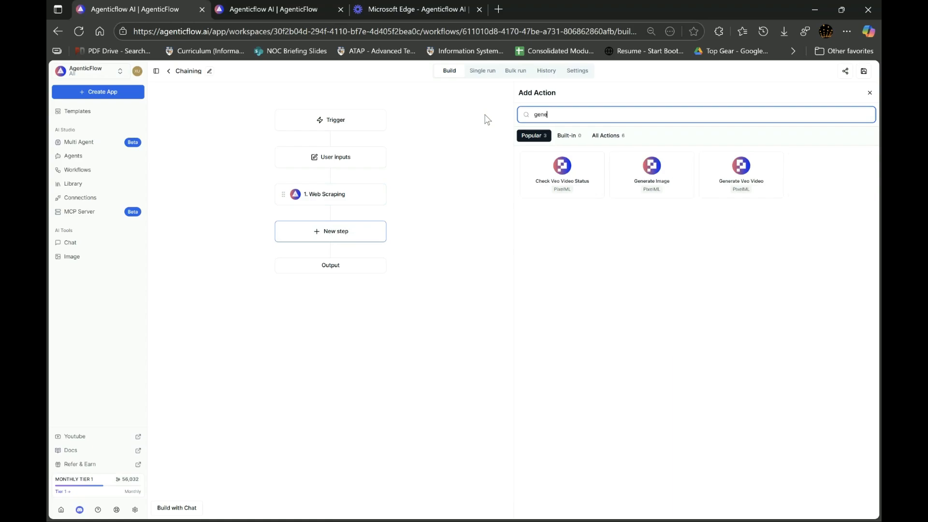
pyautogui.click(654, 172)
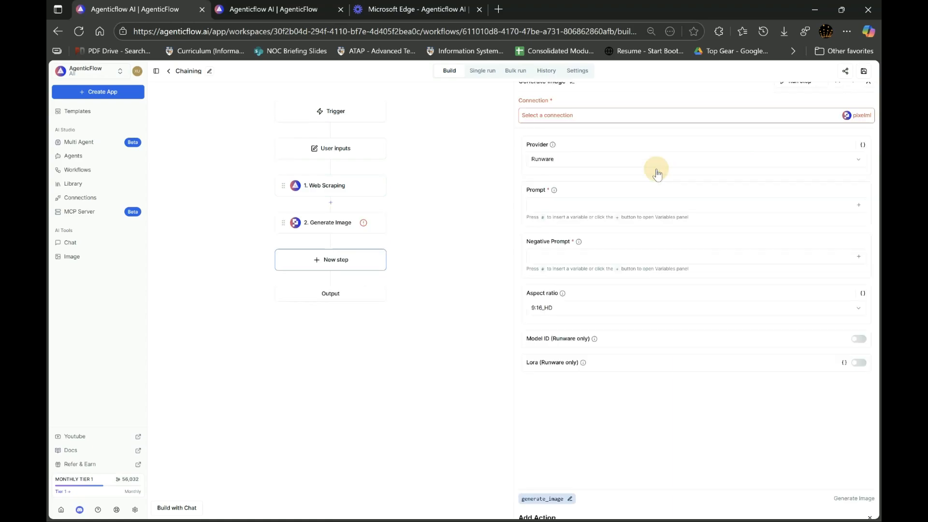
pyautogui.click(338, 222)
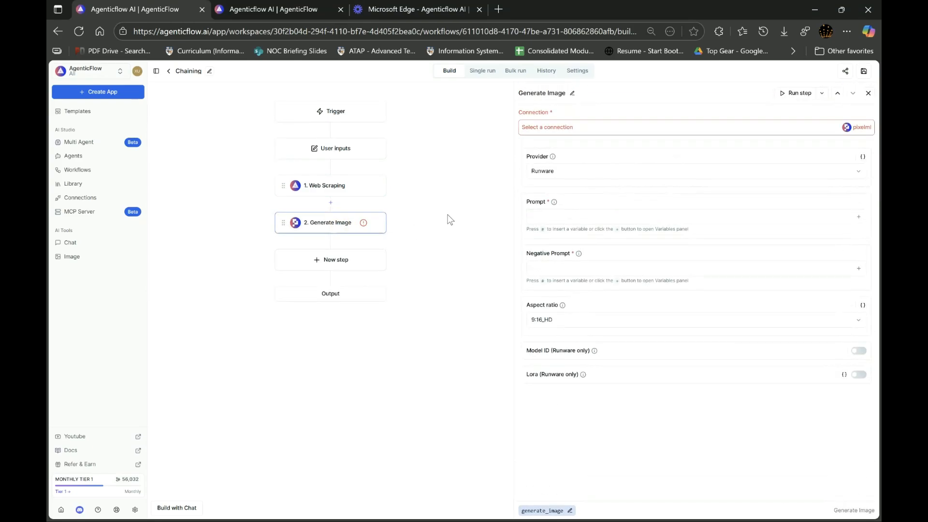
pyautogui.click(588, 131)
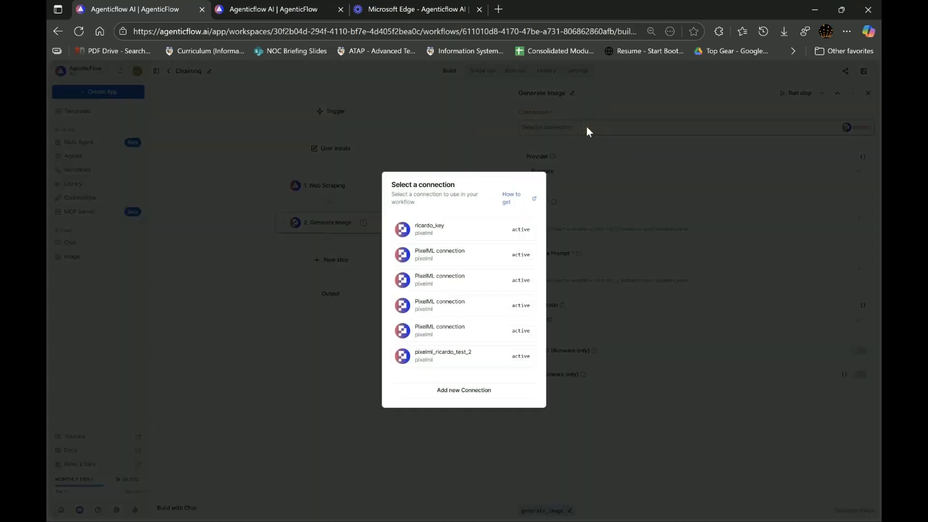
pyautogui.click(450, 230)
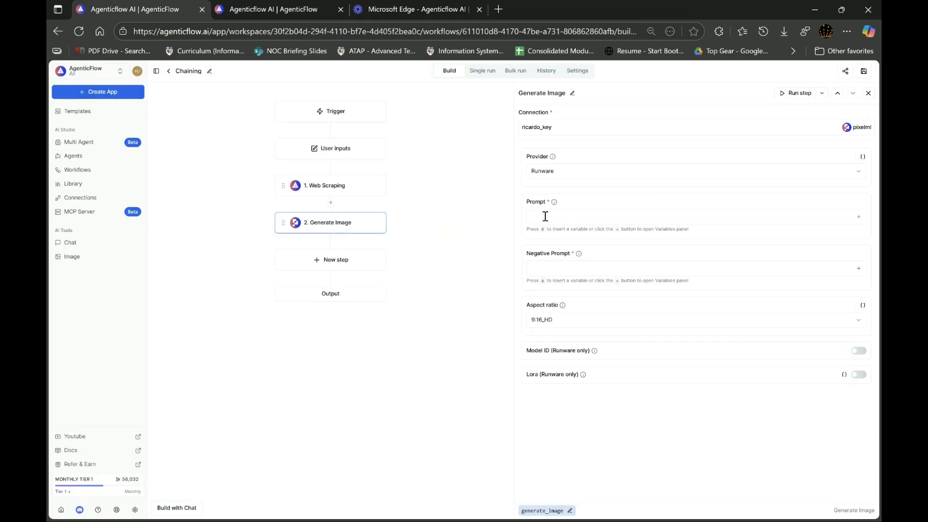
# Set the Generate Image prompt to the web_scraping.scraped_content variable.
pyautogui.click(551, 216)
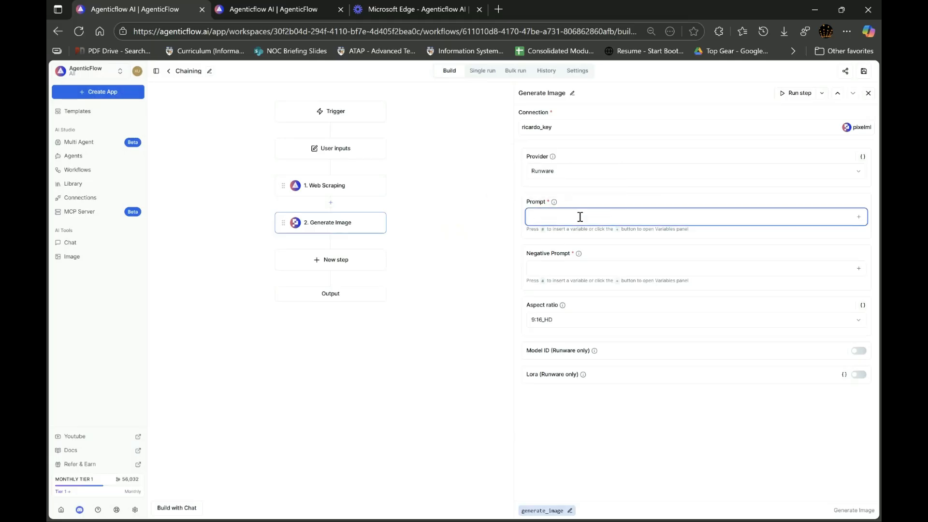
pyautogui.write('#')
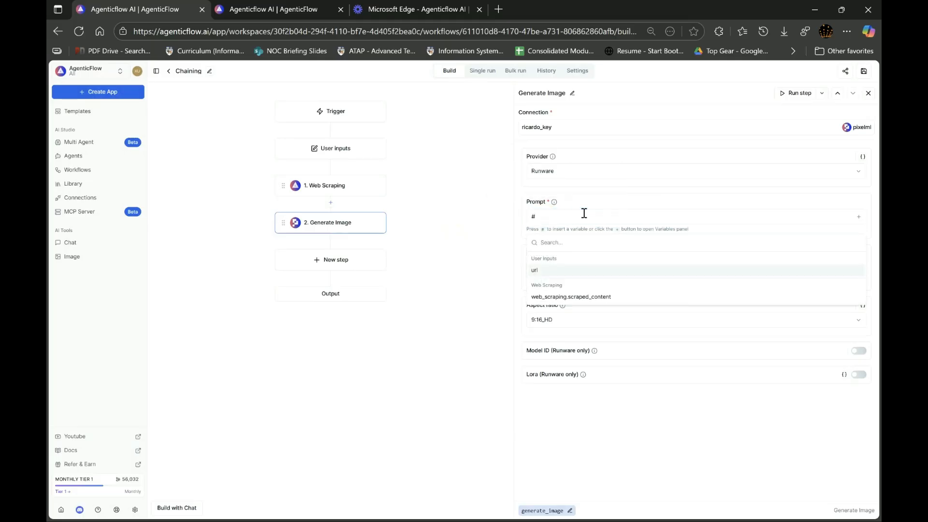
pyautogui.click(600, 296)
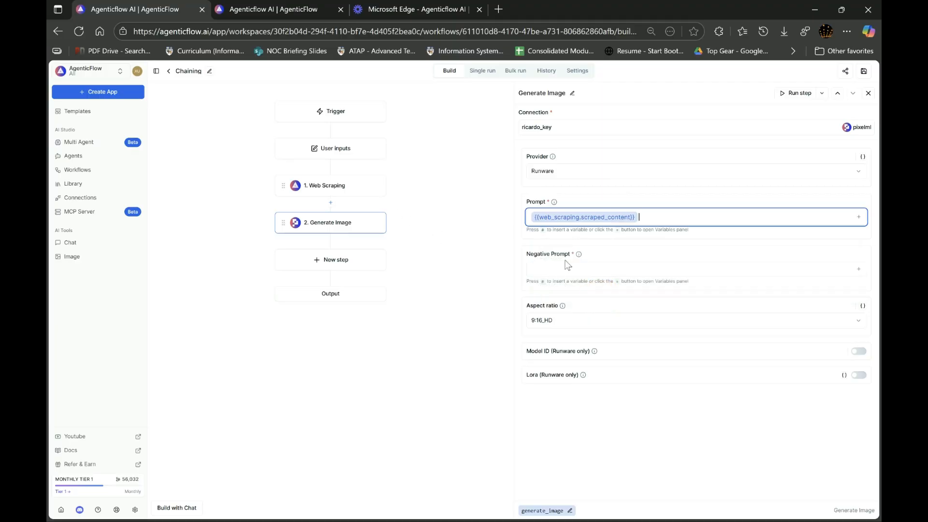
# Set the negative prompt to "Not" followed by the web_scraping.scraped_content variable, and choose 9:16_HD as the aspect ratio.
pyautogui.click(564, 275)
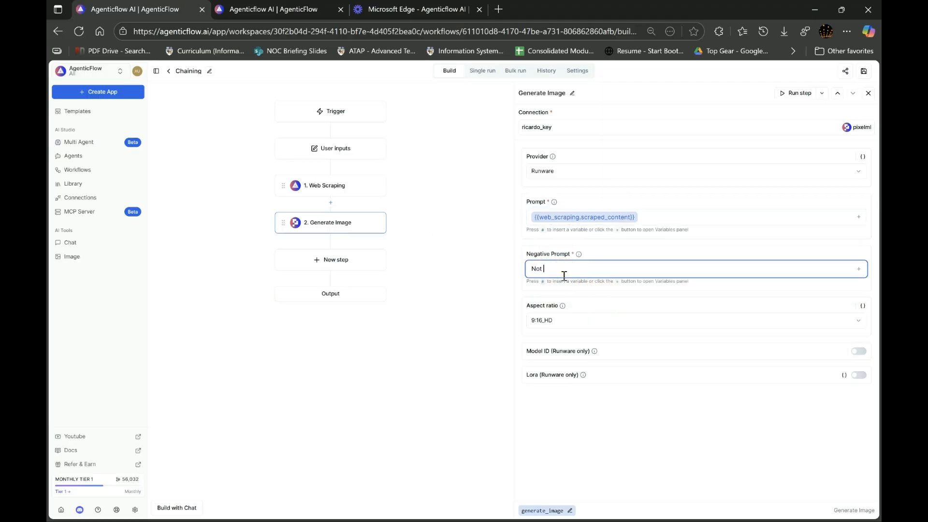
pyautogui.write('Not #')
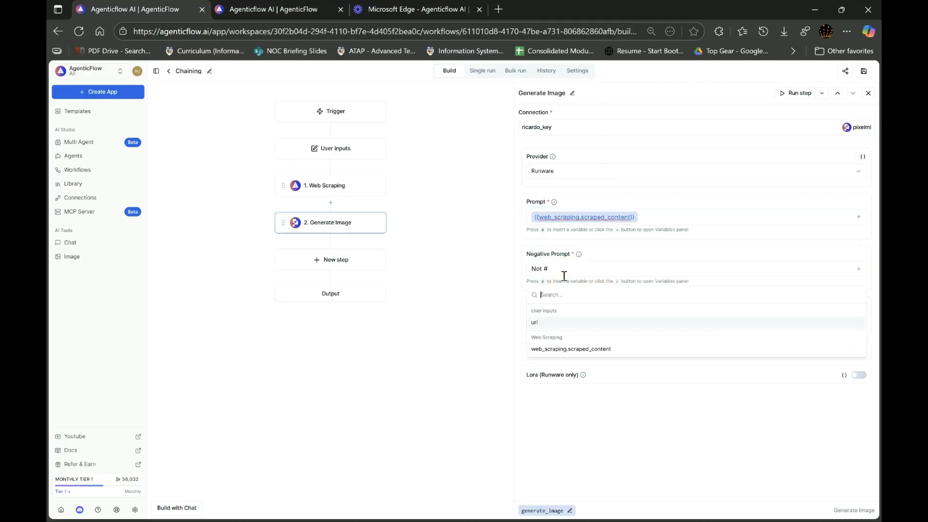
pyautogui.click(581, 348)
pyautogui.click(590, 324)
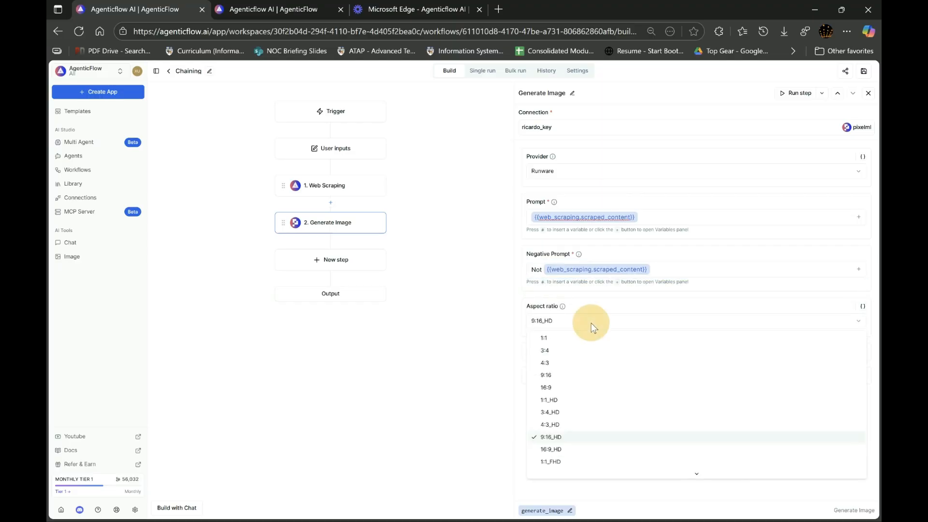
pyautogui.click(556, 437)
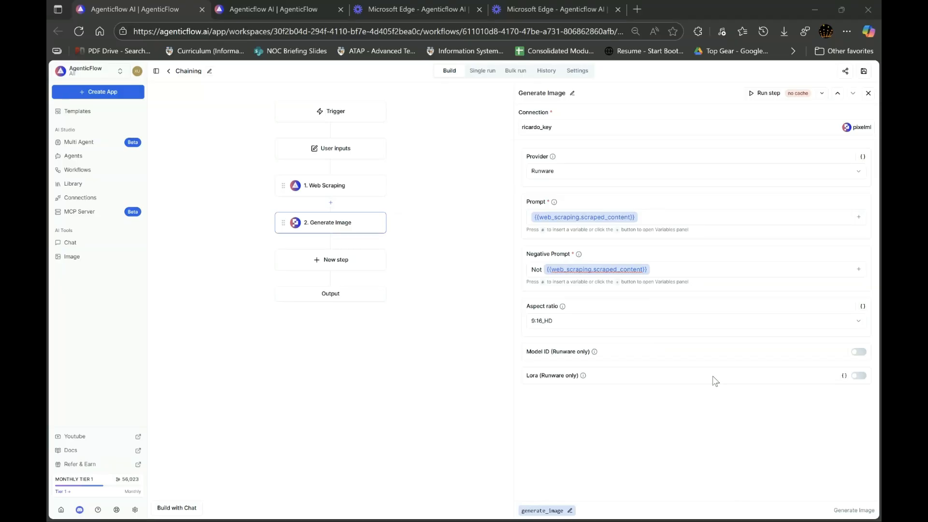
# Add an Ask Claude step after Generate Image and assign it the workspace-all connection.
pyautogui.click(344, 259)
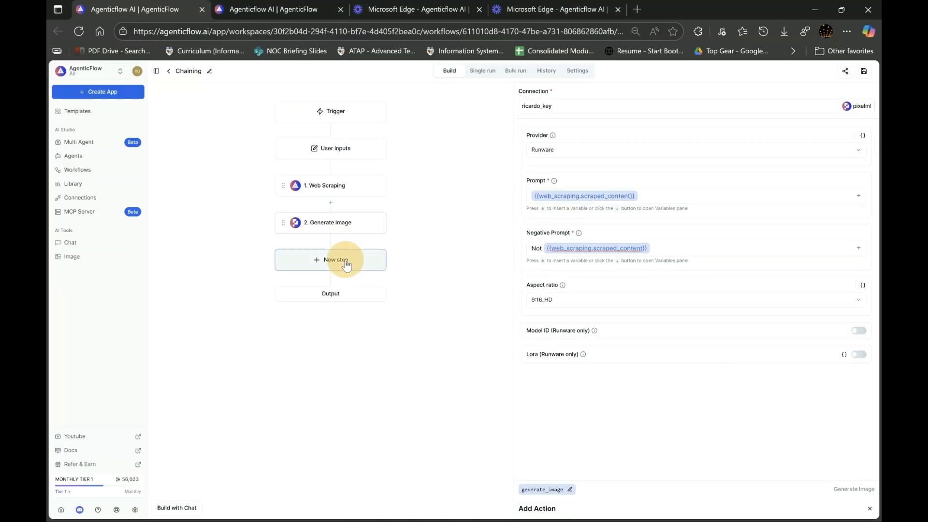
pyautogui.click(575, 216)
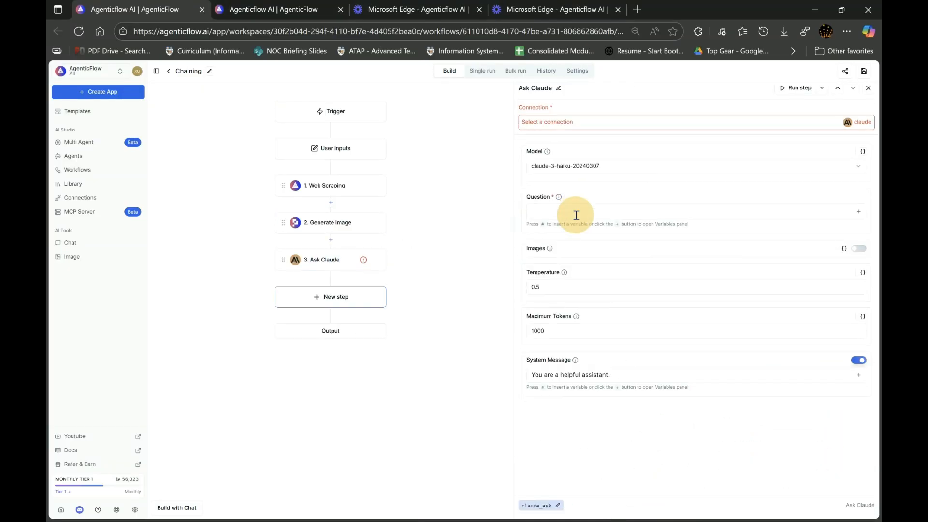
pyautogui.click(327, 263)
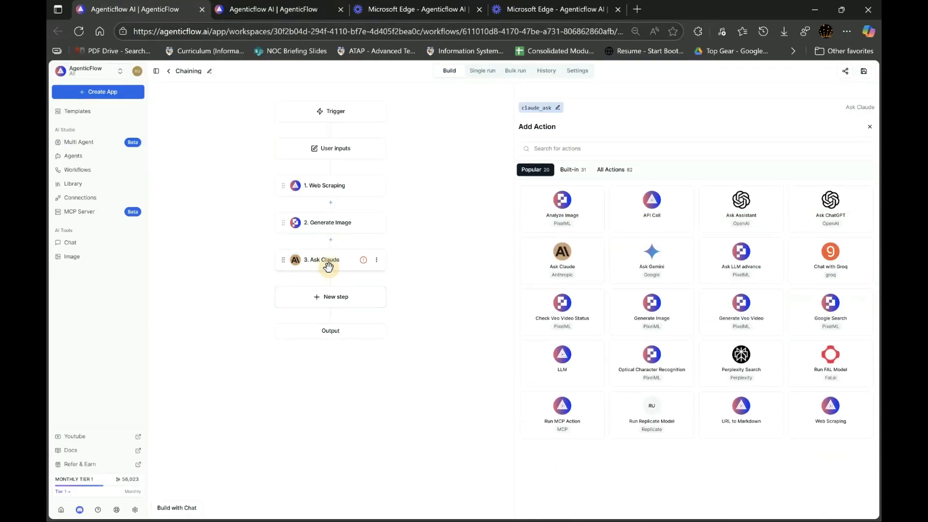
pyautogui.click(575, 126)
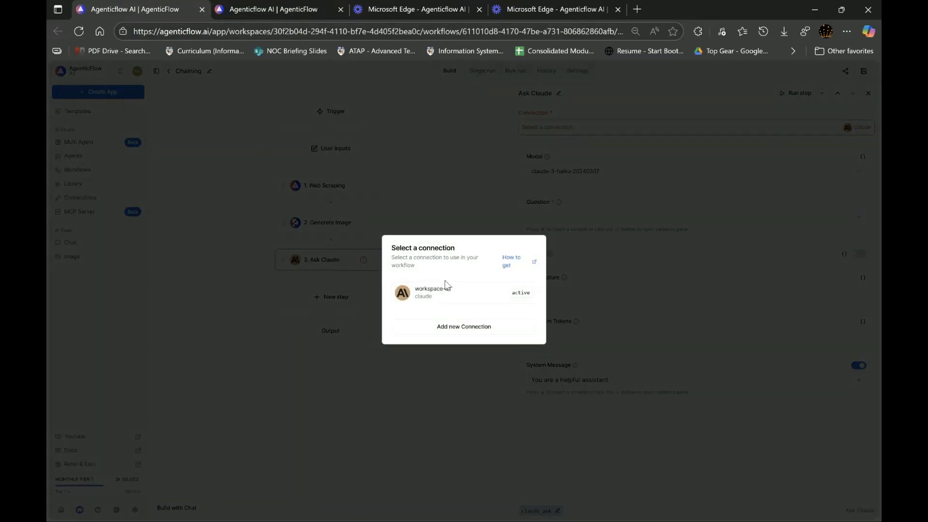
pyautogui.click(447, 291)
# Set the Ask Claude question to "Create a Pinterest Pin based on" followed by the web_scraping.scraped_content variable, and save the workflow.
pyautogui.click(568, 221)
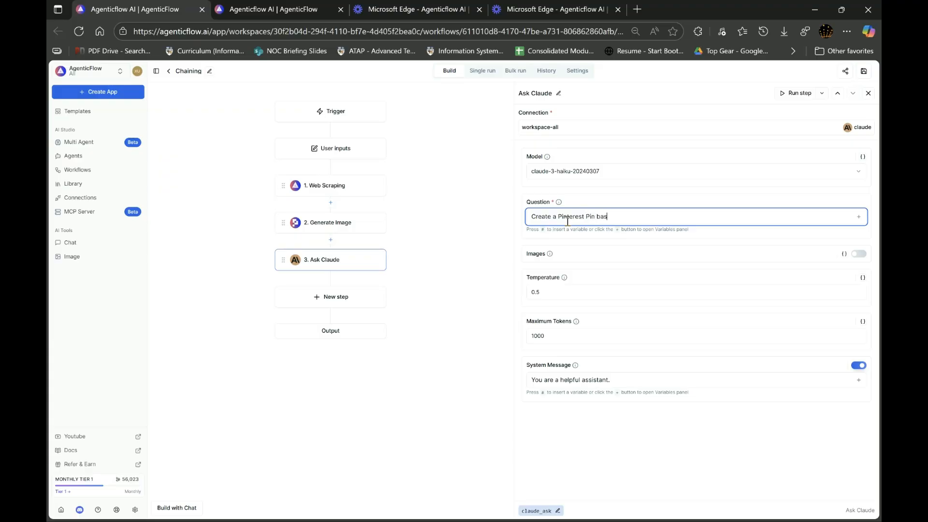
pyautogui.write('#')
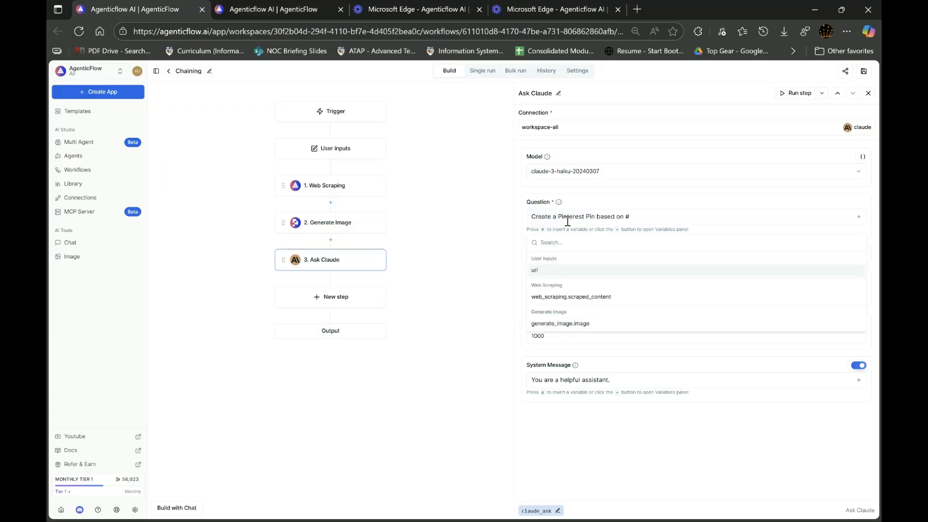
pyautogui.click(600, 296)
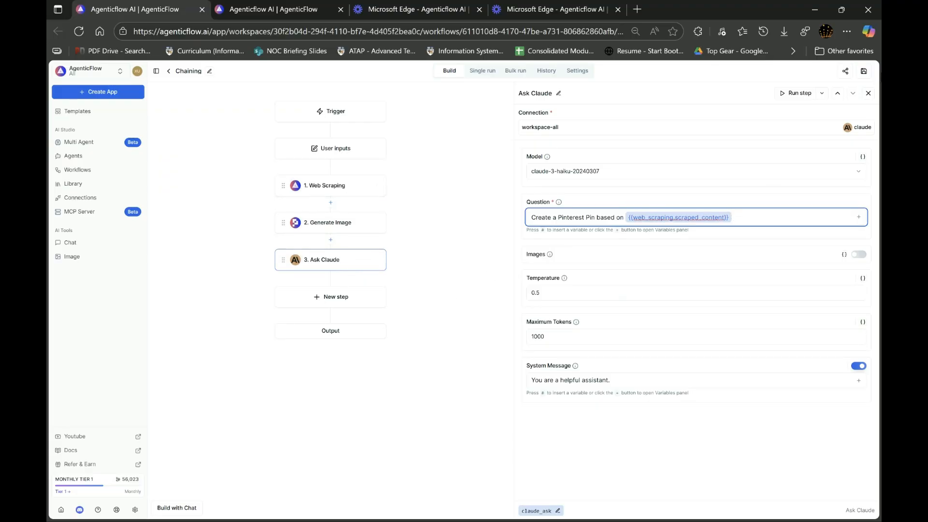
pyautogui.click(865, 73)
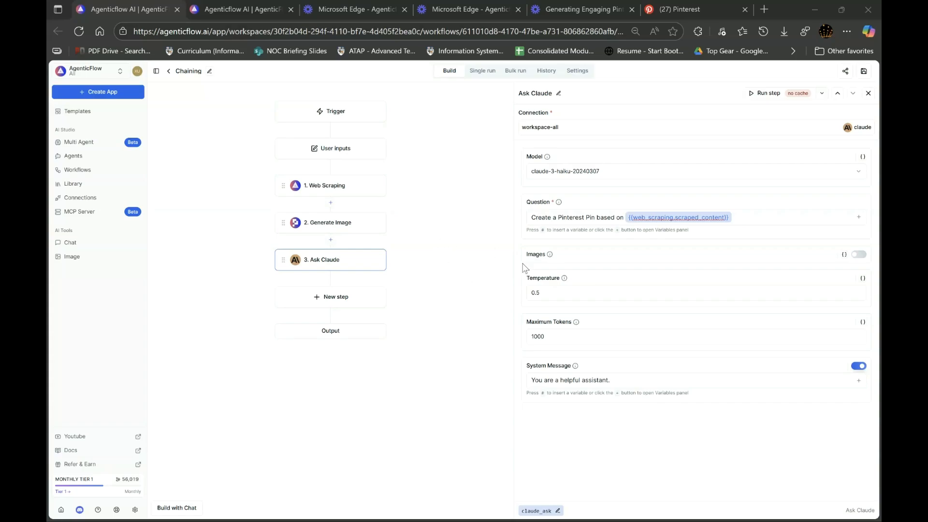
pyautogui.click(341, 231)
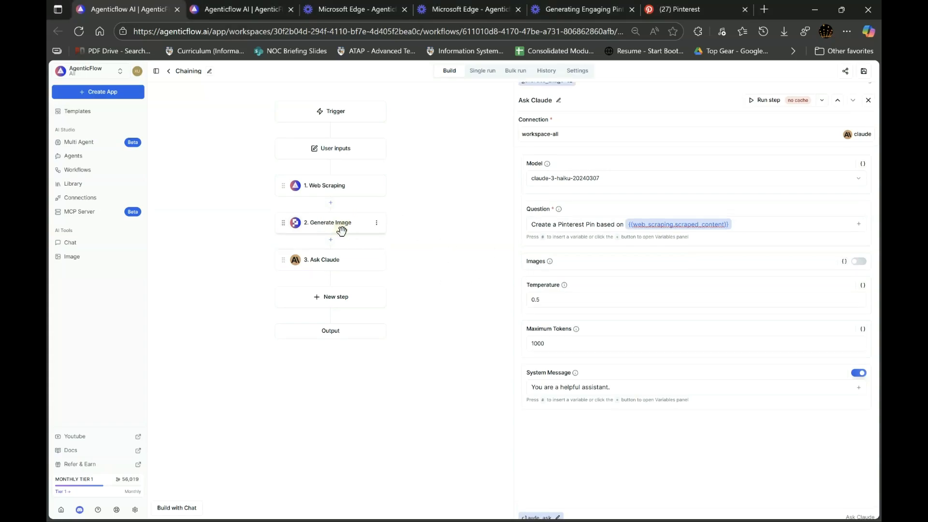
pyautogui.click(339, 260)
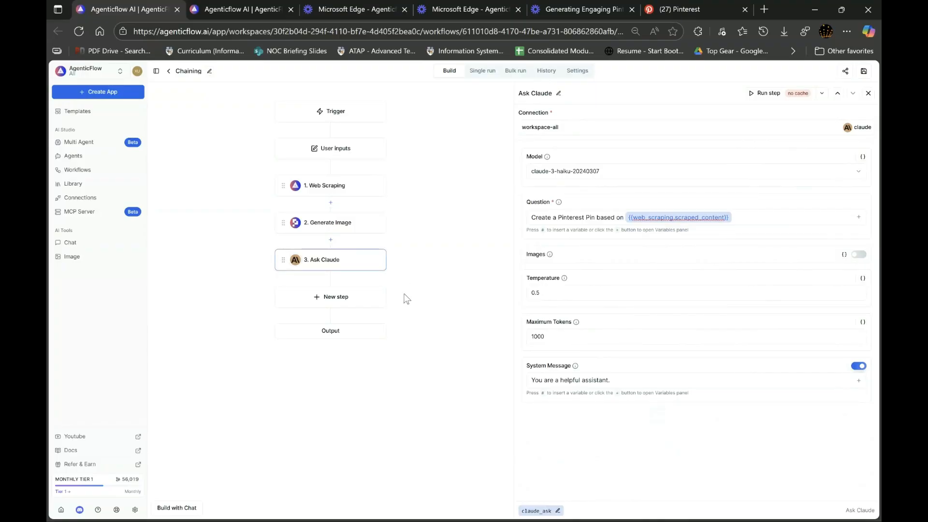
# Add a Run MCP Action step after Ask Claude and open its settings.
pyautogui.click(322, 301)
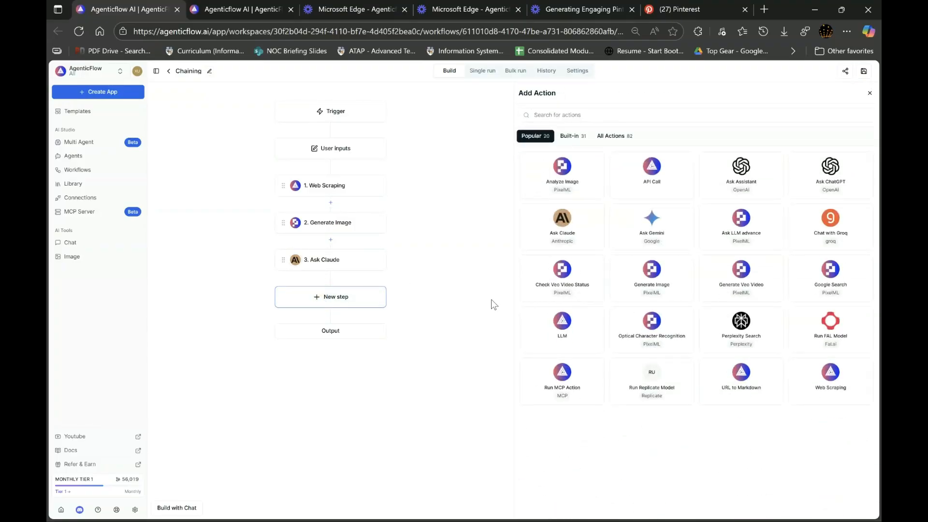
pyautogui.click(570, 114)
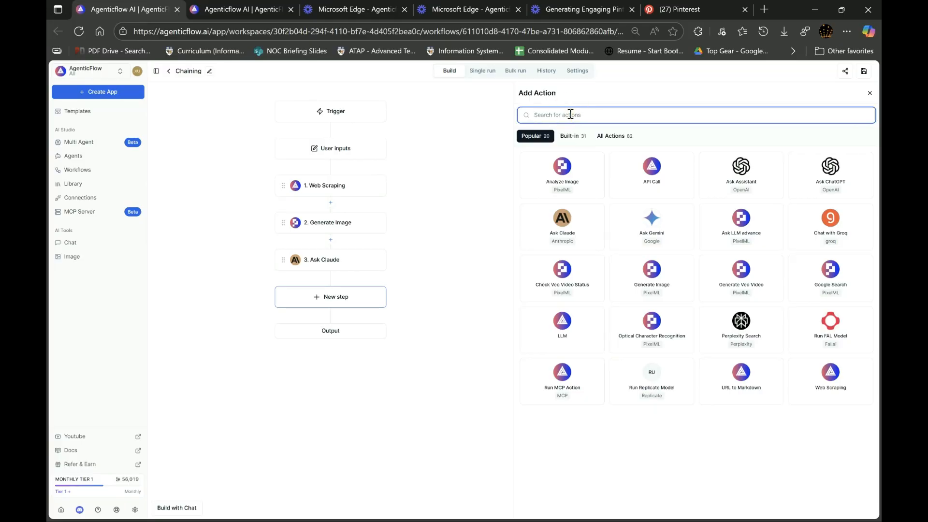
pyautogui.write('mcp')
pyautogui.click(560, 179)
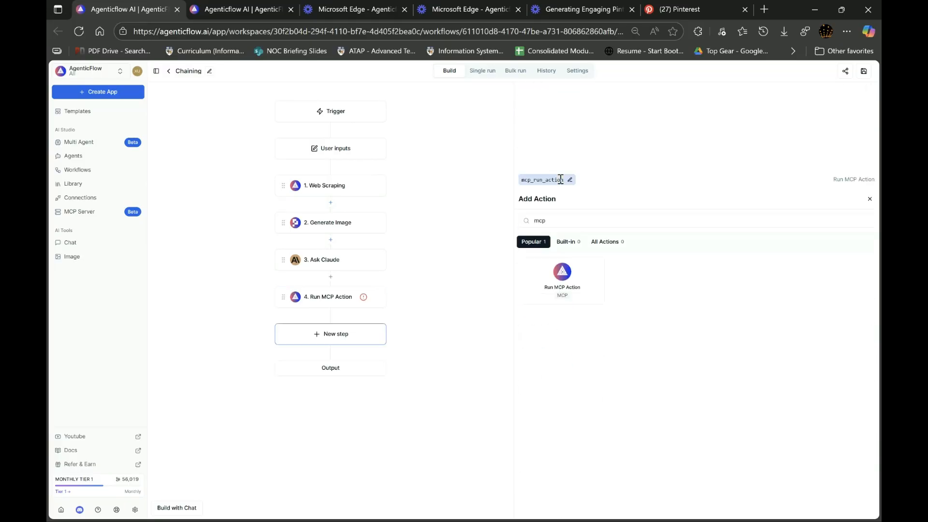
pyautogui.click(327, 296)
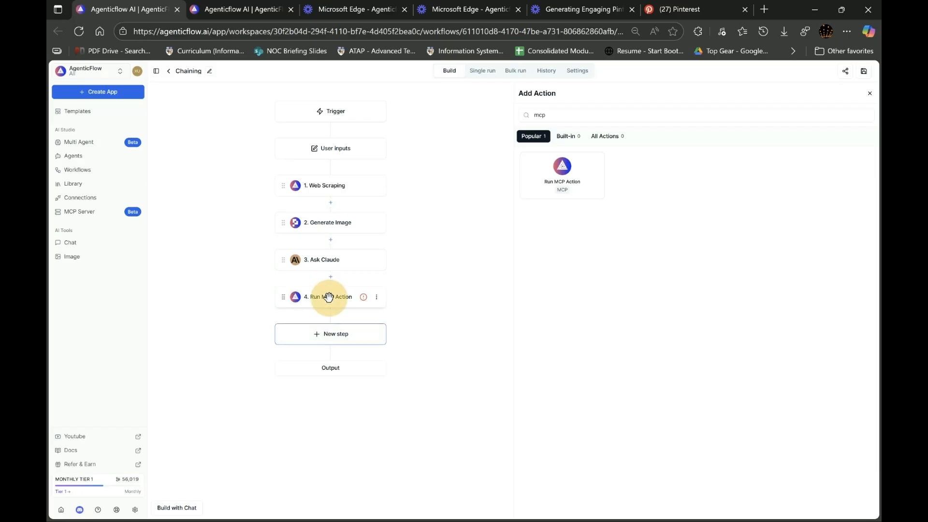
# Assign the Pinterest connection to the Run MCP Action step and choose pinterest-create-pin as its action.
pyautogui.click(603, 129)
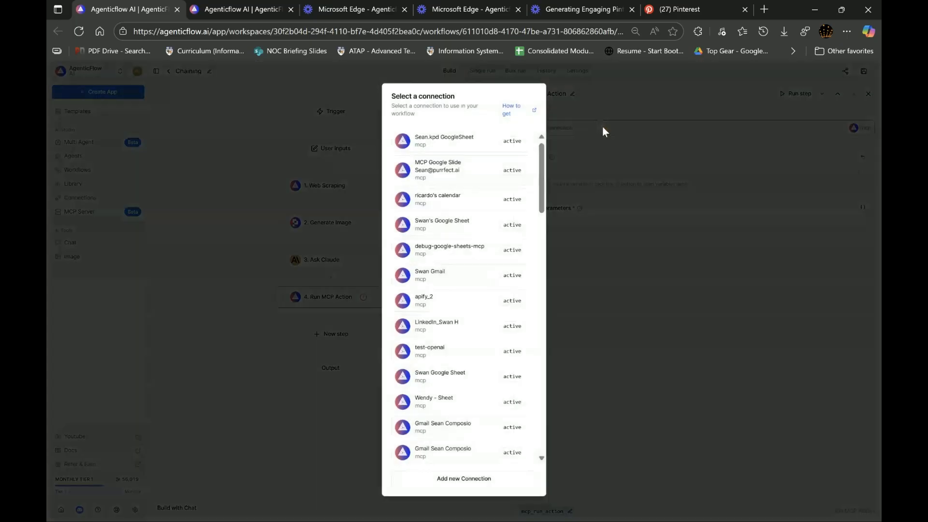
pyautogui.scroll(-10, 435, 241)
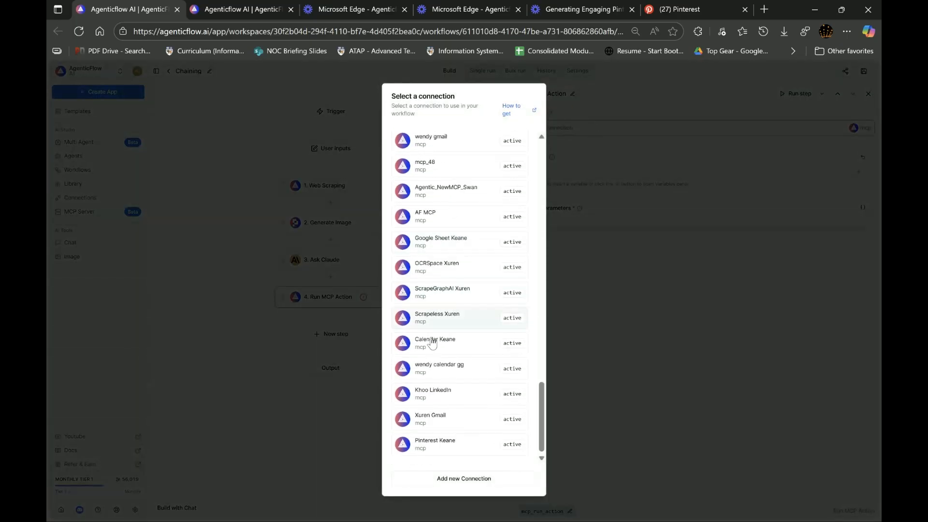
pyautogui.click(448, 442)
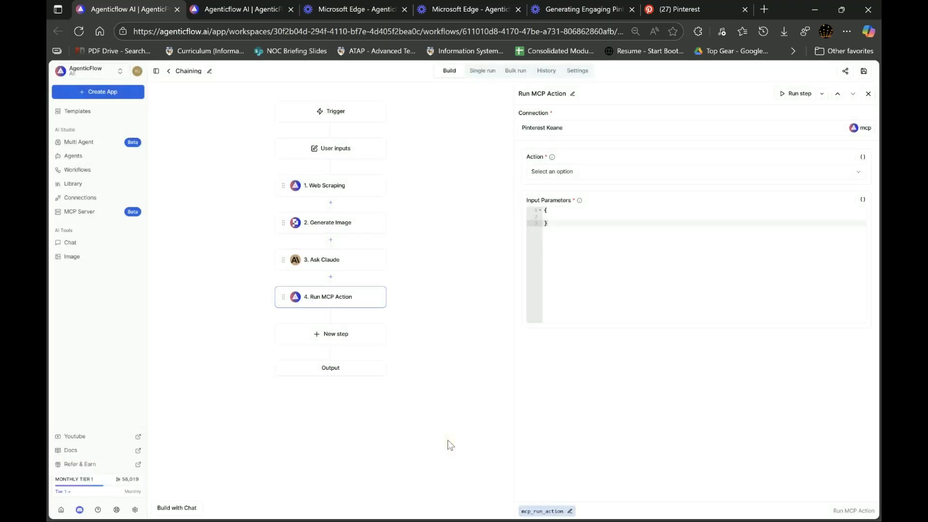
pyautogui.click(573, 175)
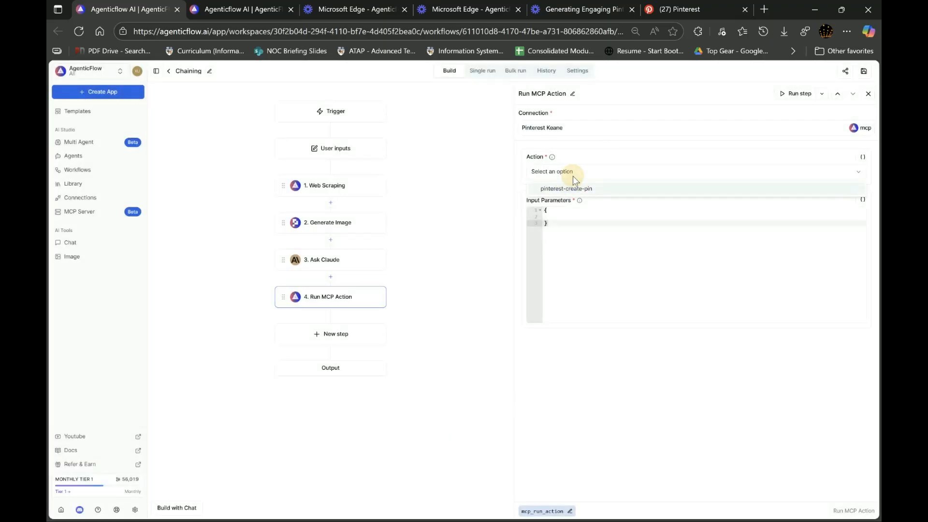
pyautogui.click(585, 188)
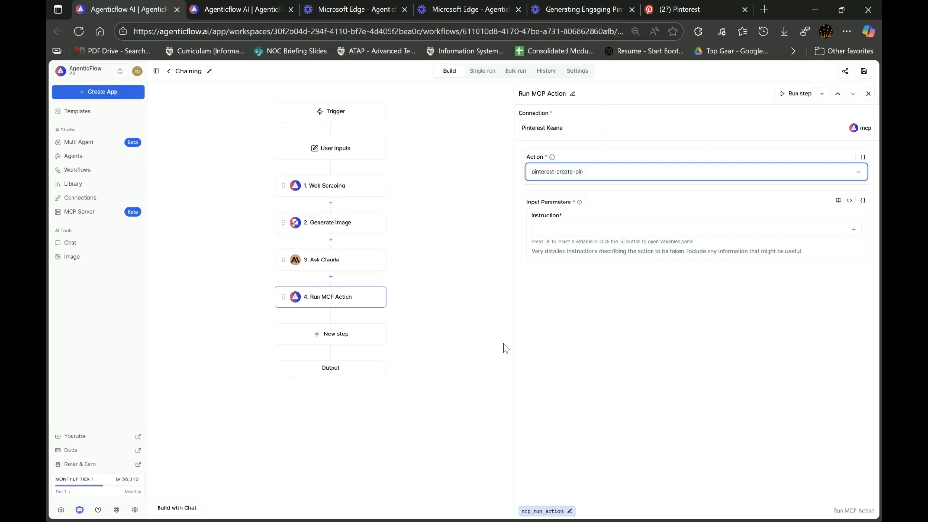
# Switch to Pinterest's Agent board, open the developer tools' network log, filter it by board_id and reload the page.
pyautogui.click(677, 9)
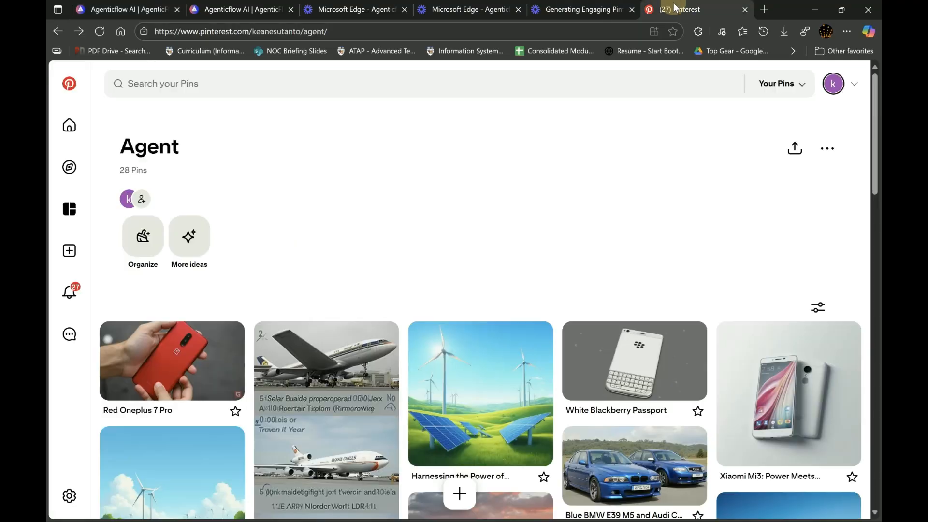
pyautogui.rightClick(353, 227)
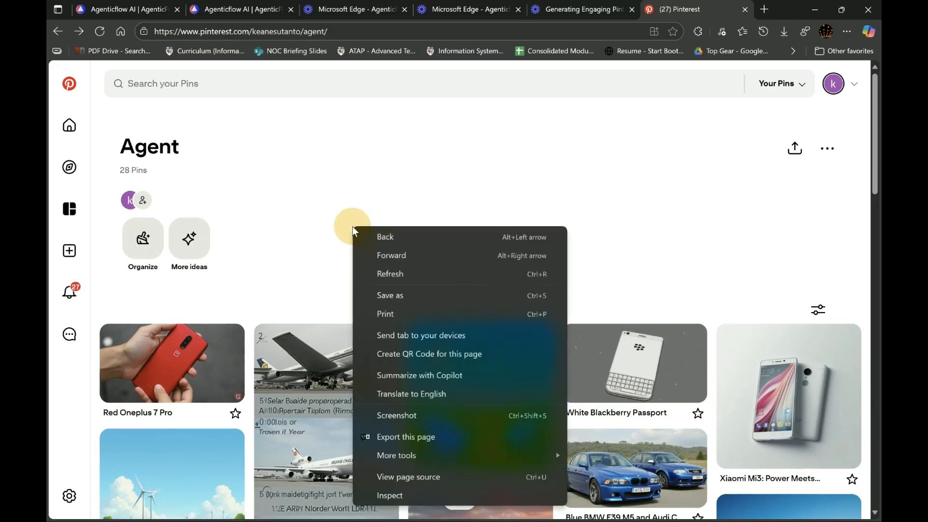
pyautogui.click(405, 495)
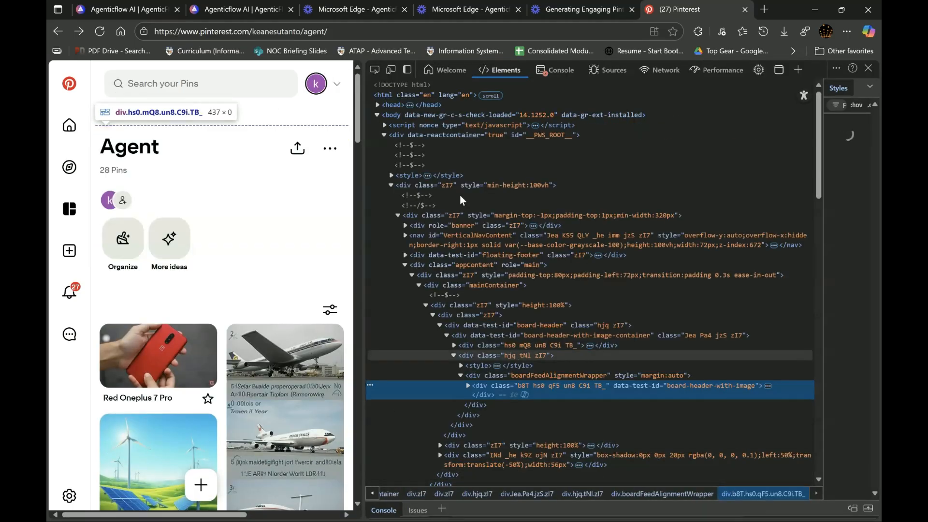
pyautogui.click(659, 70)
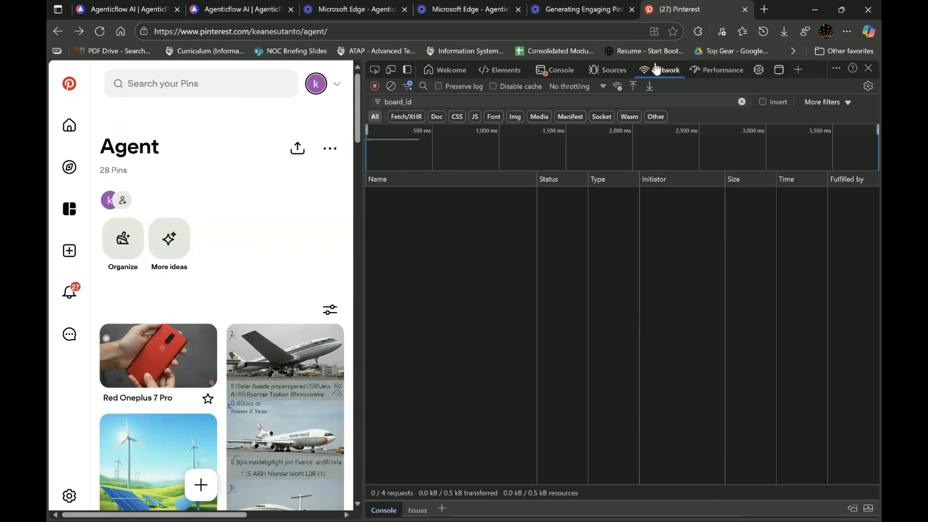
pyautogui.click(434, 102)
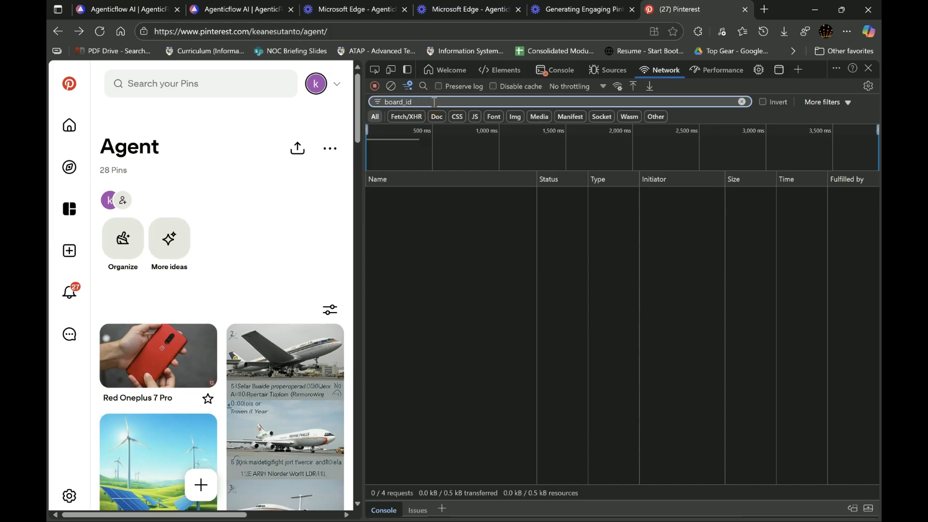
pyautogui.moveTo(434, 102); pyautogui.dragTo(317, 100)
pyautogui.write('board')
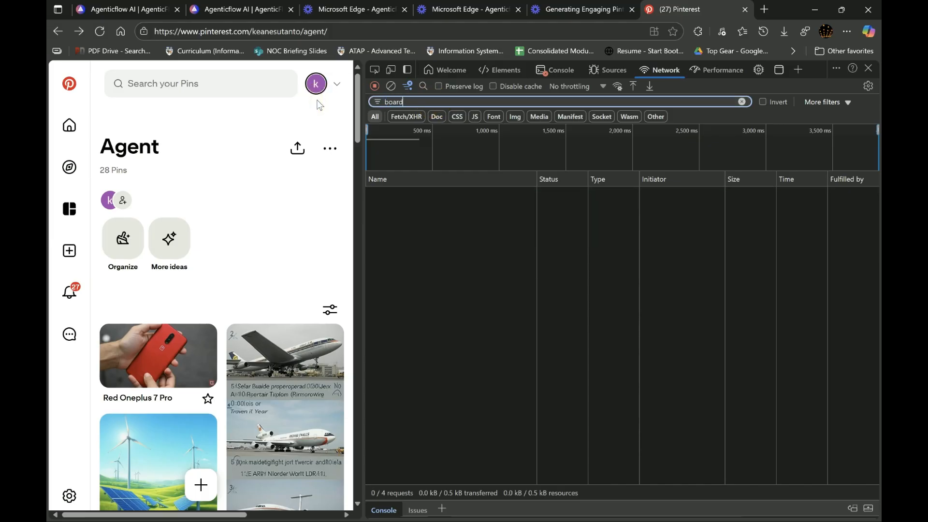
pyautogui.write('_id')
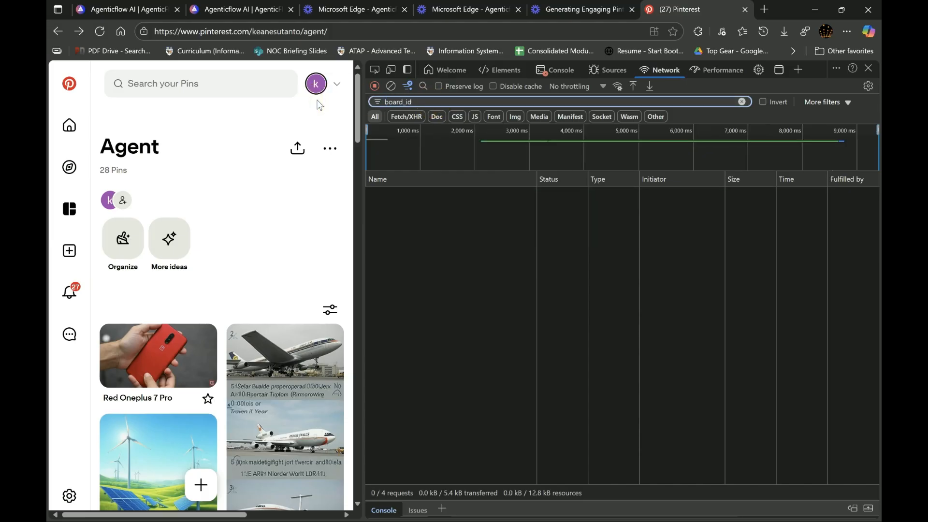
pyautogui.click(332, 31)
pyautogui.press('Return')
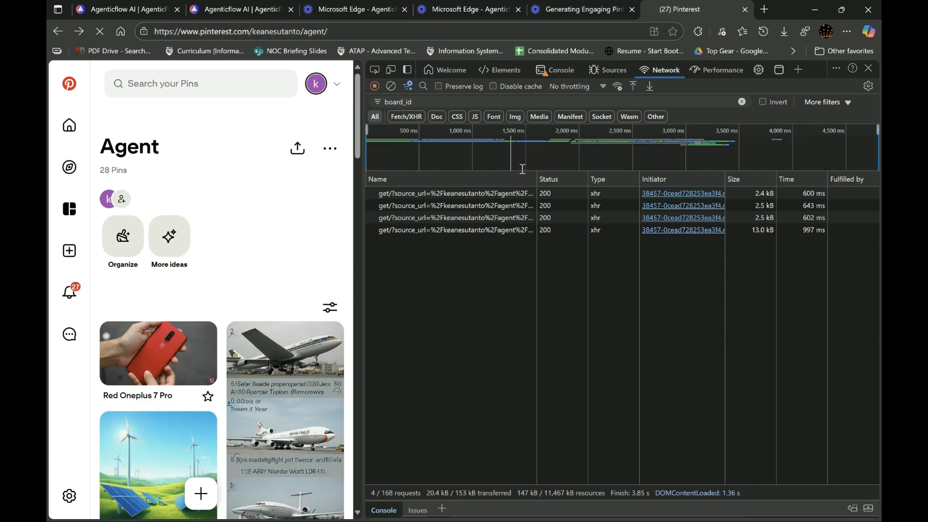
# Open the first filtered request's payload and copy the board_id value from its query data.
pyautogui.click(508, 193)
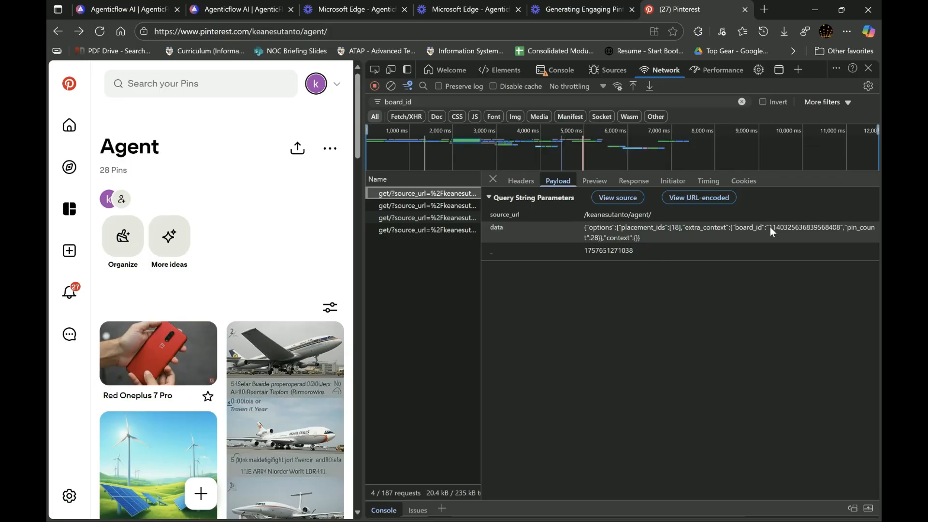
pyautogui.moveTo(770, 227)
pyautogui.mouseDown()
pyautogui.moveTo(803, 224)
pyautogui.moveTo(772, 227)
pyautogui.mouseUp()
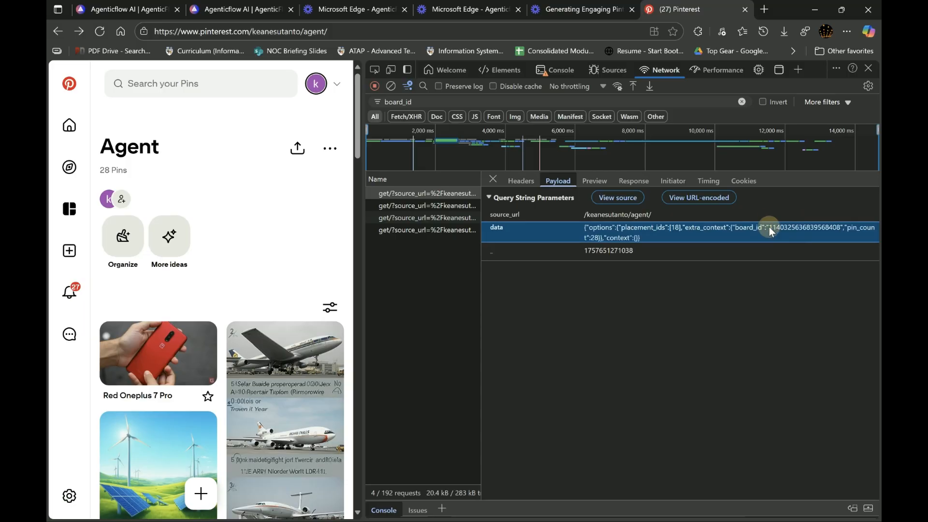
pyautogui.moveTo(834, 226); pyautogui.dragTo(841, 227)
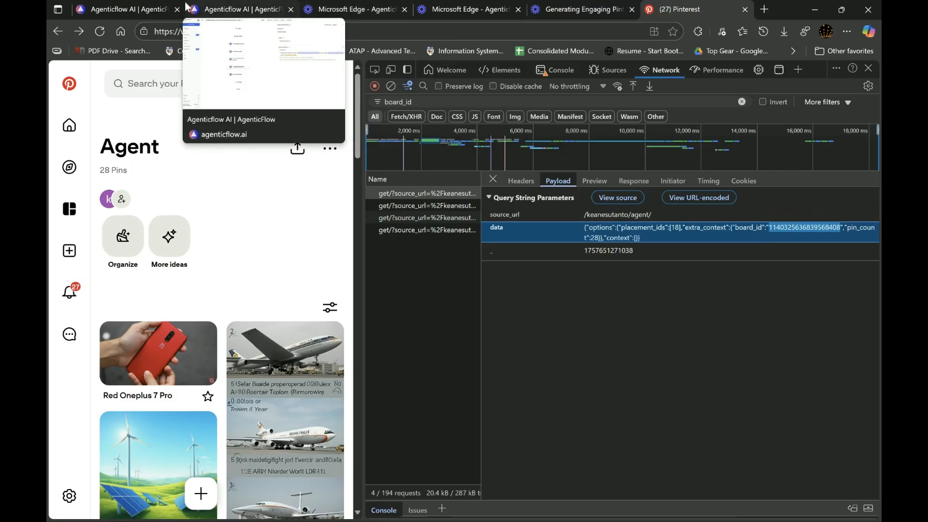
# Switch back to AgenticFlow, save the workflow and add a text user input named board_id.
pyautogui.click(124, 9)
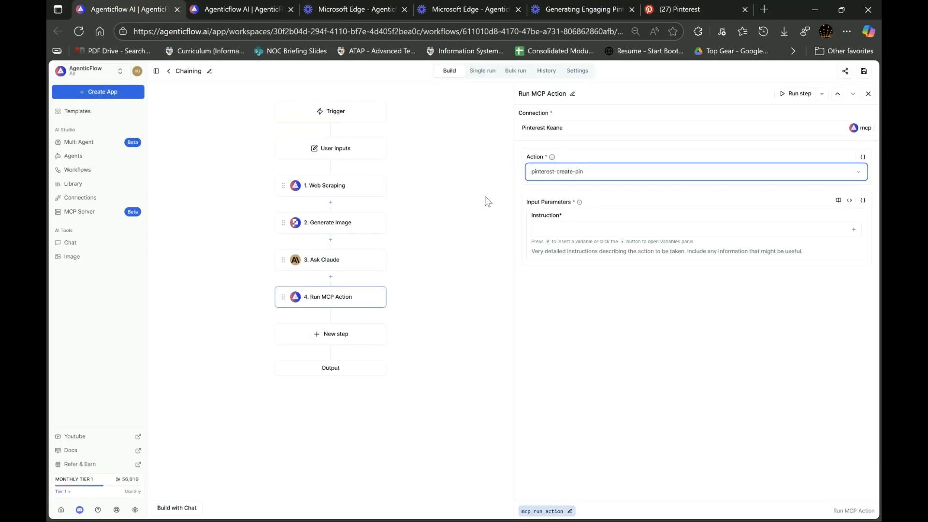
pyautogui.click(865, 72)
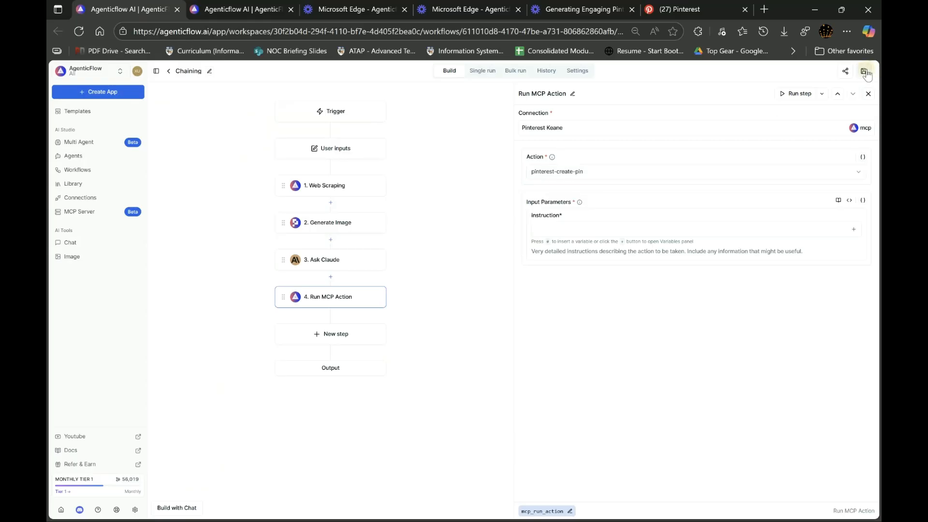
pyautogui.click(355, 149)
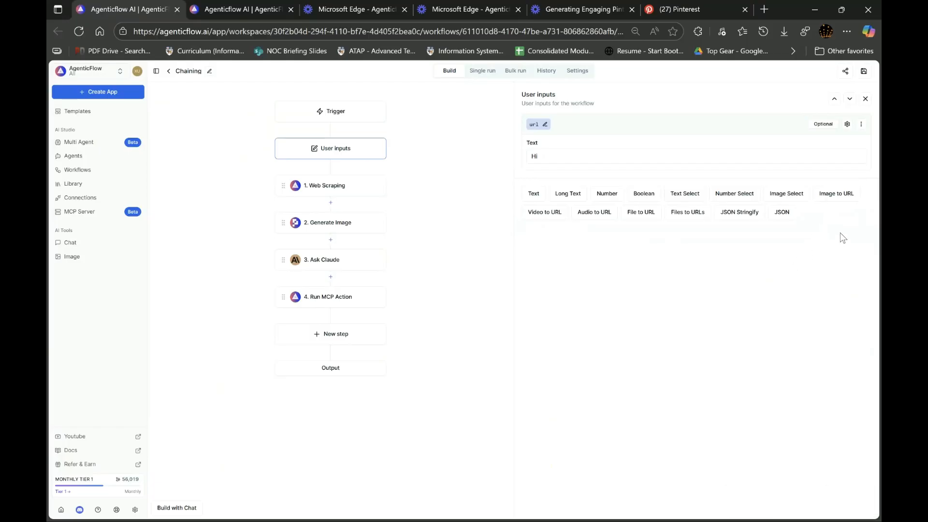
pyautogui.click(533, 193)
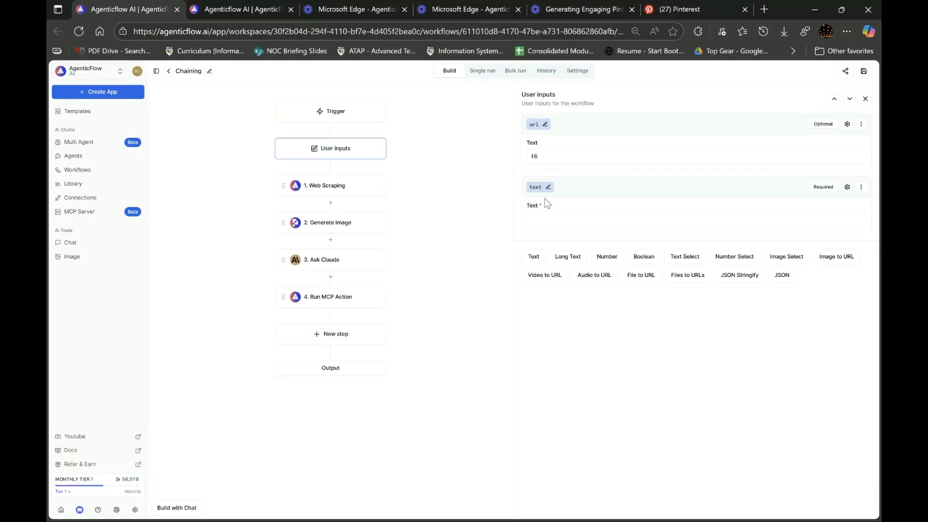
pyautogui.click(547, 187)
pyautogui.press('BackSpace')
pyautogui.press('BackSpace')
pyautogui.press('BackSpace')
pyautogui.press('BackSpace')
pyautogui.write('board')
# Paste the copied board ID as the board_id input's value and save the workflow.
pyautogui.click(542, 216)
pyautogui.click(545, 217)
pyautogui.hotkey('ctrl', 'v')
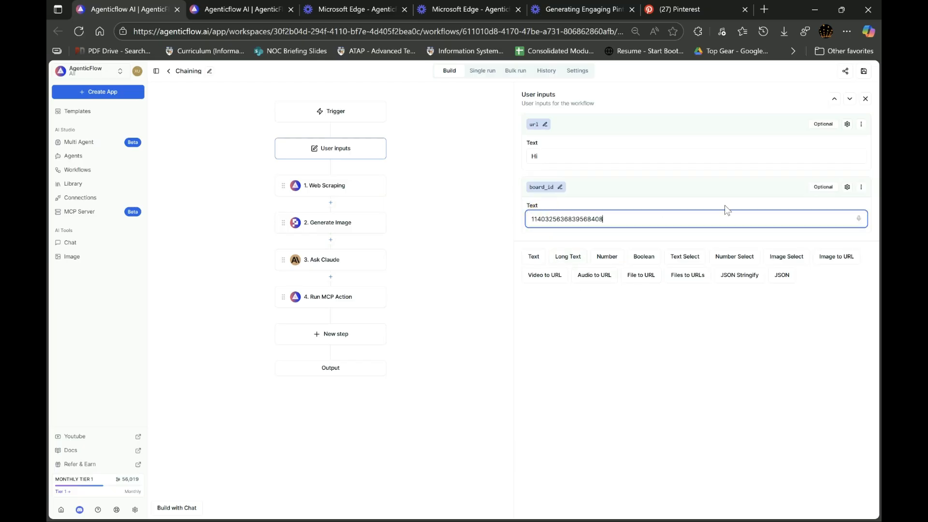
pyautogui.click(864, 72)
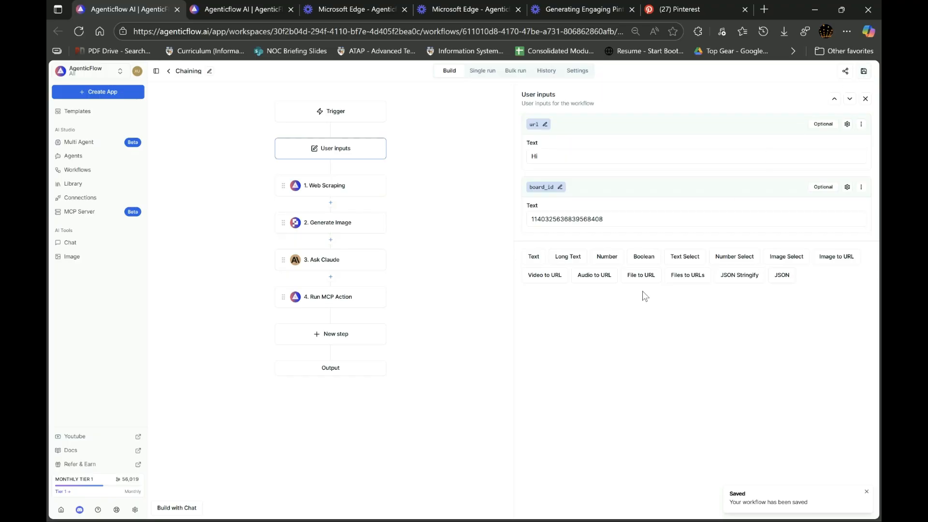
# Give the Run MCP Action step the instruction "Post a pin onto pinterest with {{generate_image.image}} and {{claude_ask.content}} onto {{board_id}}" and save the workflow.
pyautogui.click(333, 299)
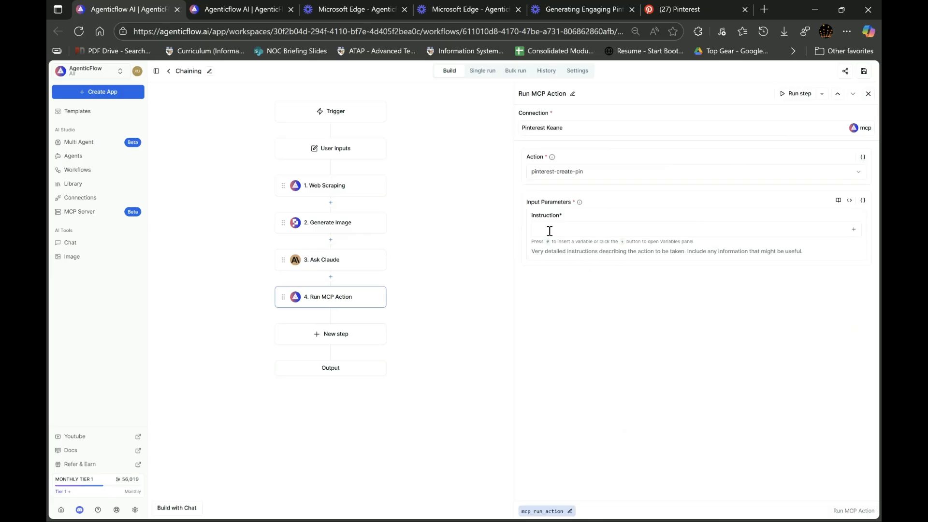
pyautogui.click(553, 230)
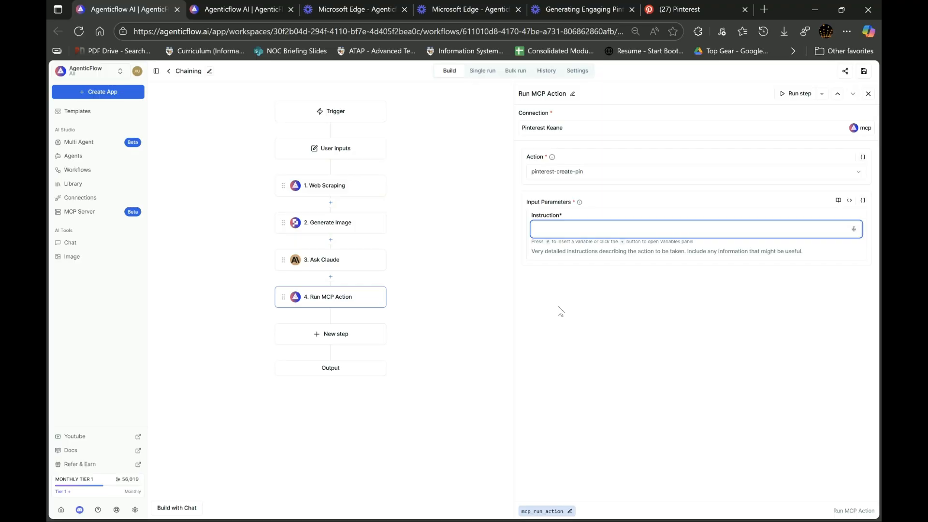
pyautogui.write('Post a pin onto pinterest with #')
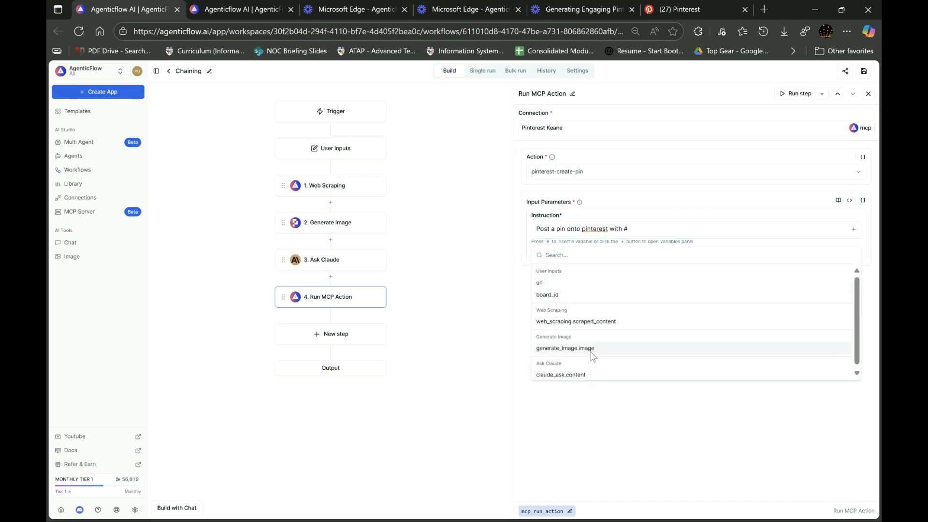
pyautogui.click(566, 348)
pyautogui.write('and ')
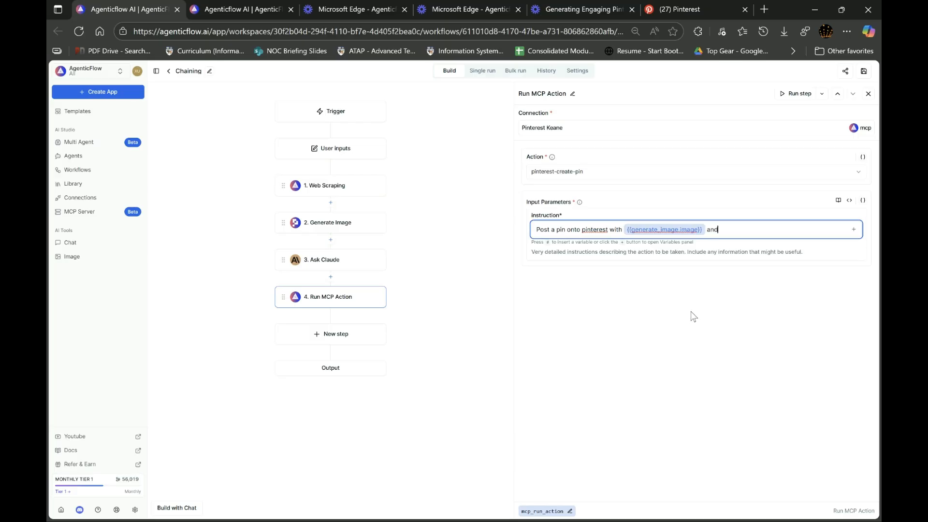
pyautogui.write('#')
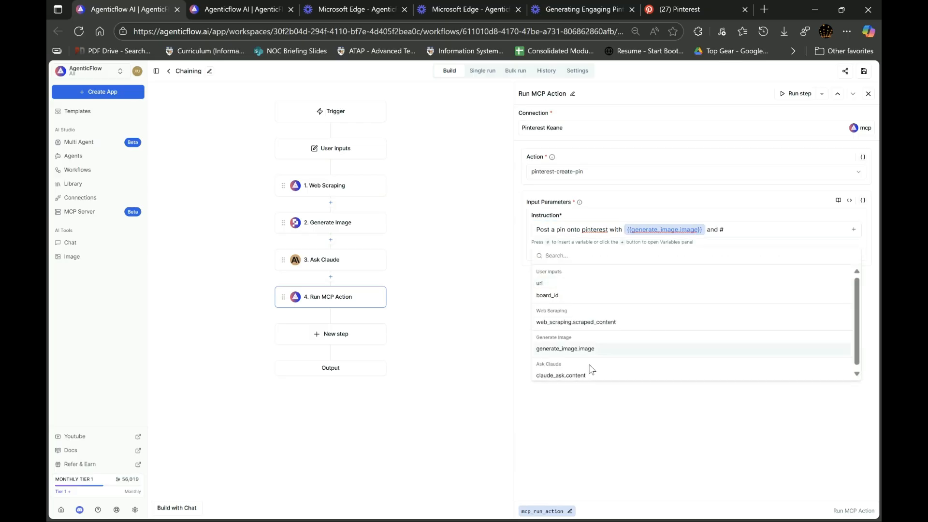
pyautogui.click(583, 376)
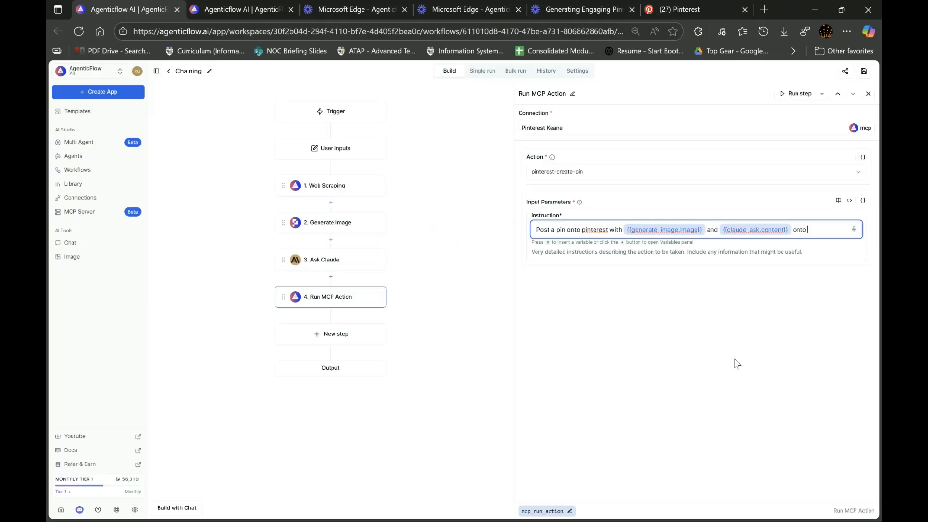
pyautogui.write('#')
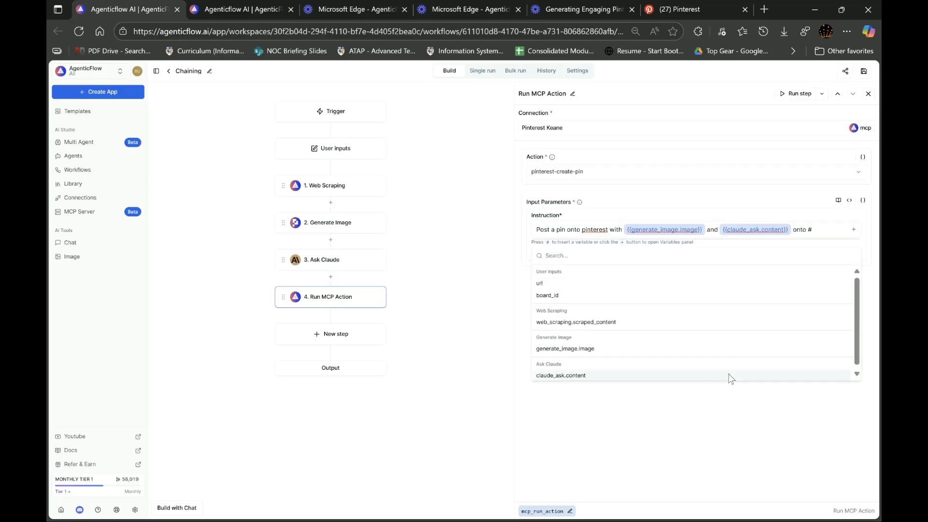
pyautogui.click(558, 296)
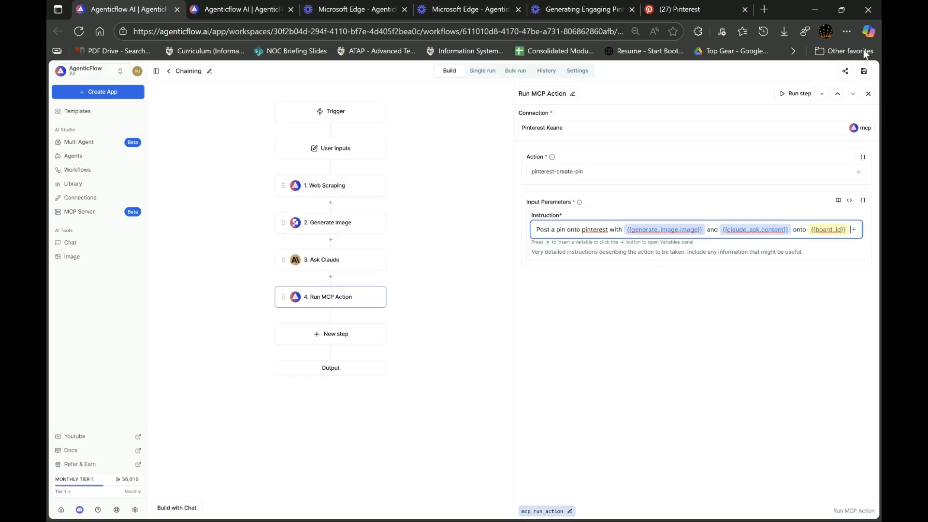
pyautogui.click(864, 72)
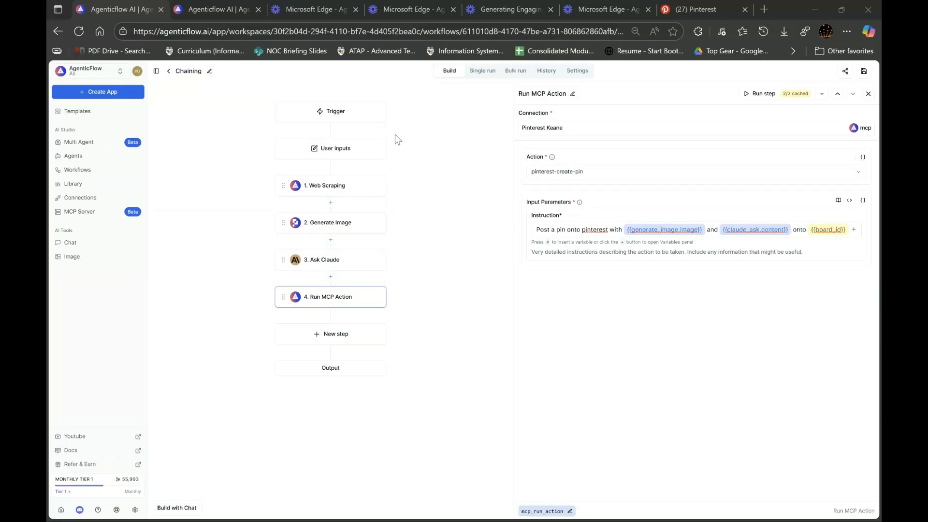
# Review the settings of the Web Scraping, Generate Image, Ask Claude and Run MCP Action steps.
pyautogui.click(327, 185)
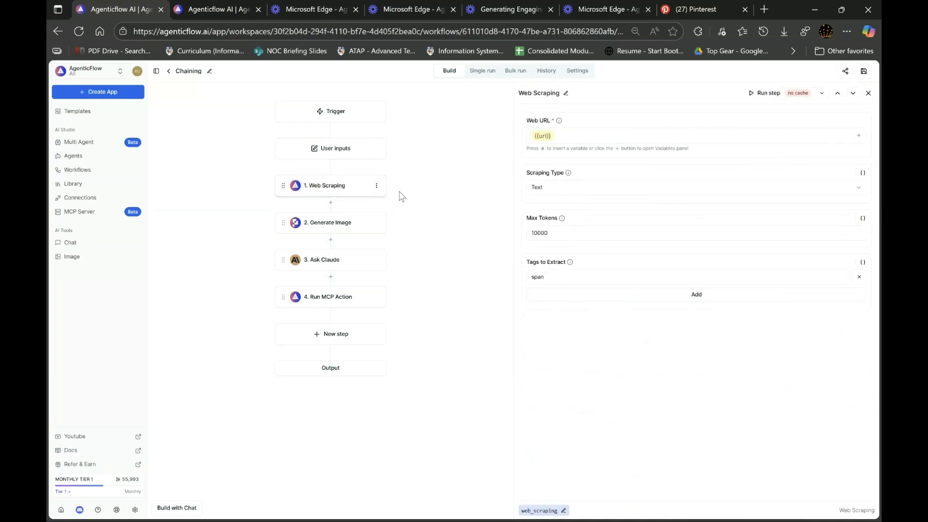
pyautogui.click(358, 226)
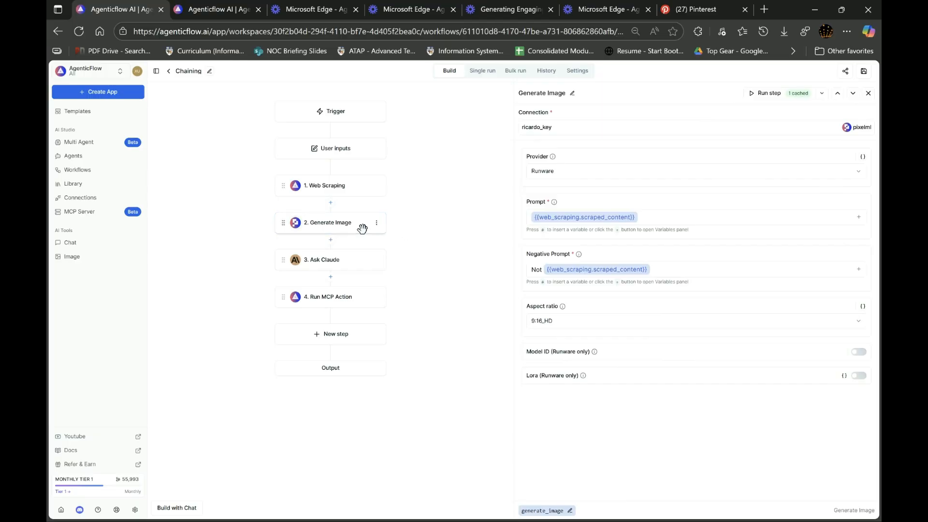
pyautogui.click(346, 186)
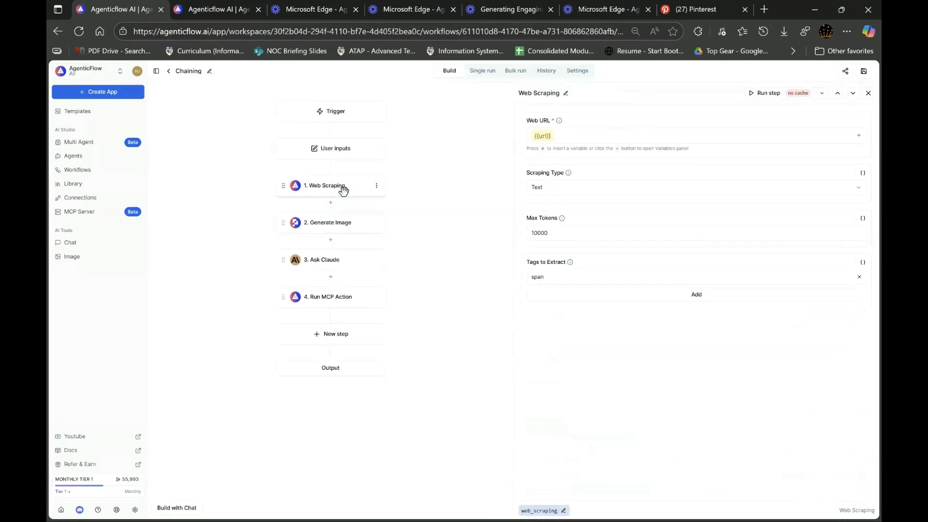
pyautogui.click(339, 265)
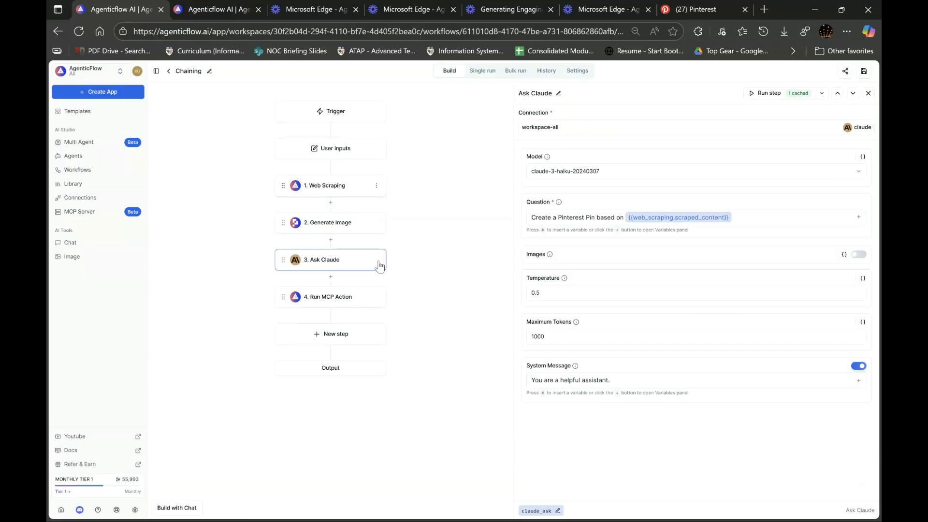
pyautogui.click(338, 297)
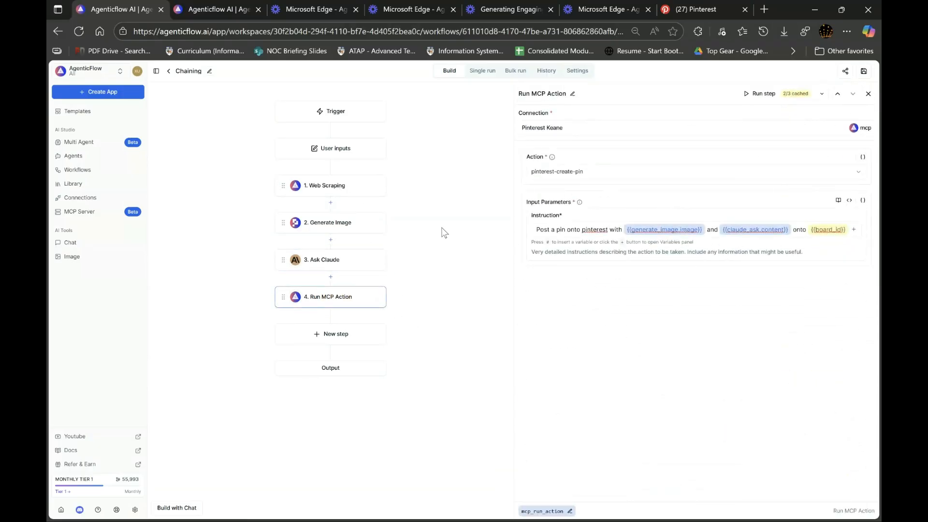
pyautogui.click(338, 224)
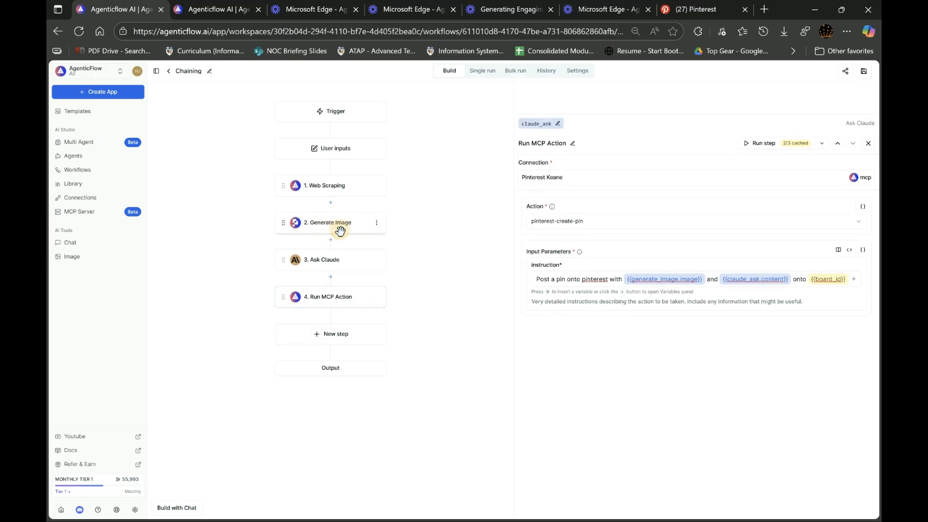
pyautogui.click(352, 261)
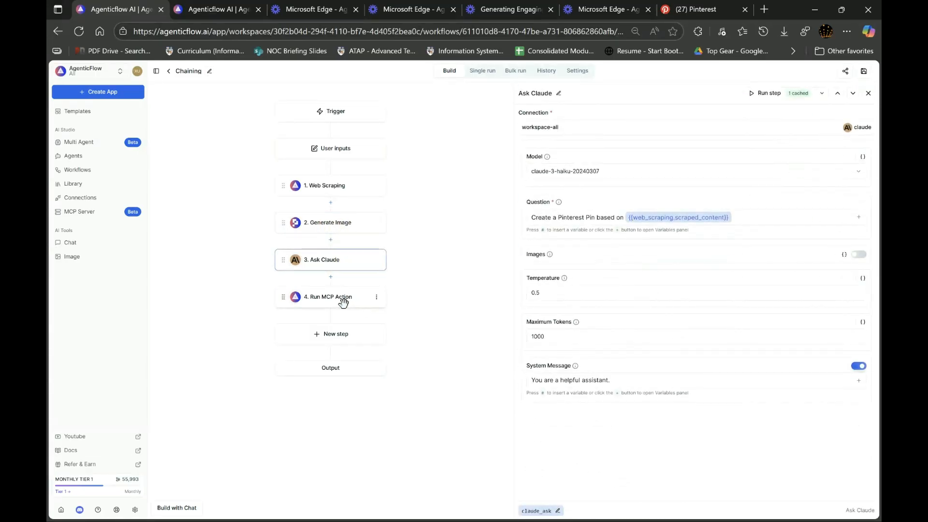
pyautogui.click(343, 301)
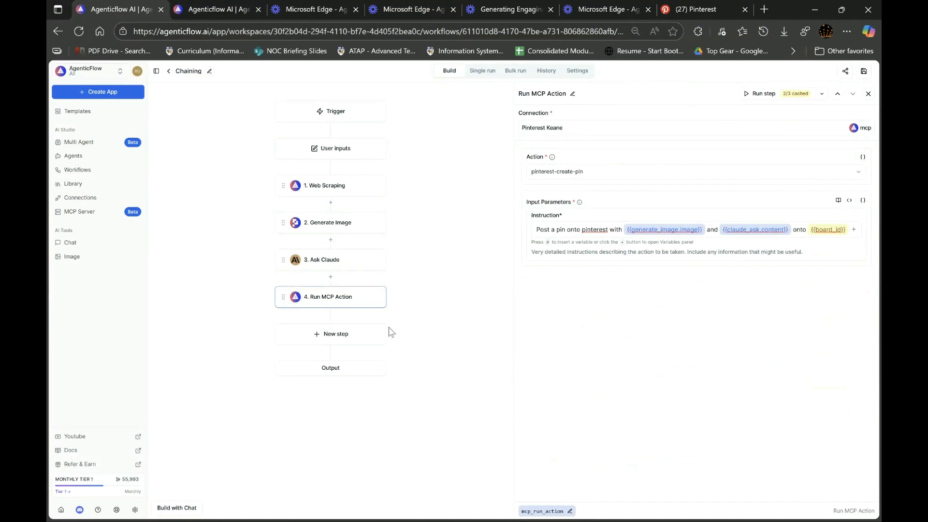
# Open the workflow's single run form and clear the "Hi" text from the URL input.
pyautogui.click(480, 74)
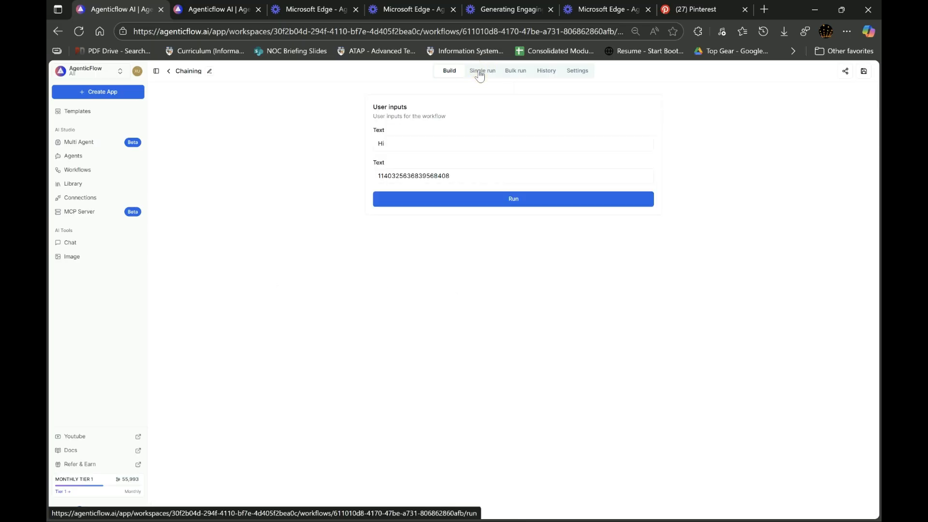
pyautogui.click(410, 143)
pyautogui.press('BackSpace')
pyautogui.press('BackSpace')
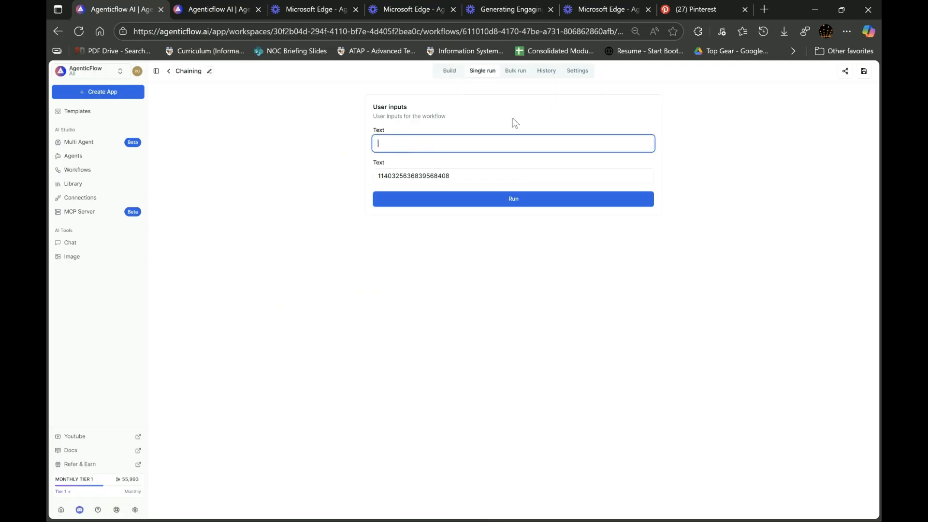
# Search the web for "iphone 17 pro blog" in a new tab and open Apple's newsroom article unveiling the iPhone 17 Pro.
pyautogui.click(764, 9)
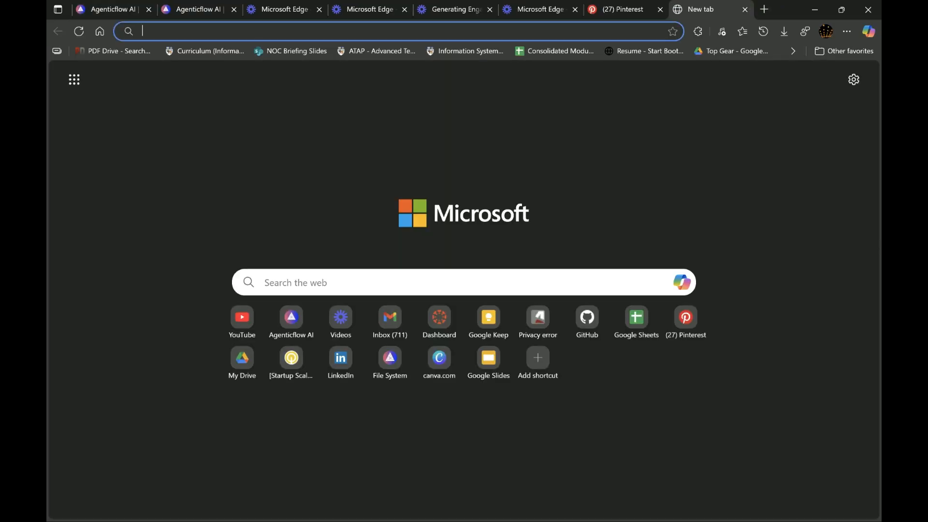
pyautogui.write('iphone 17 p')
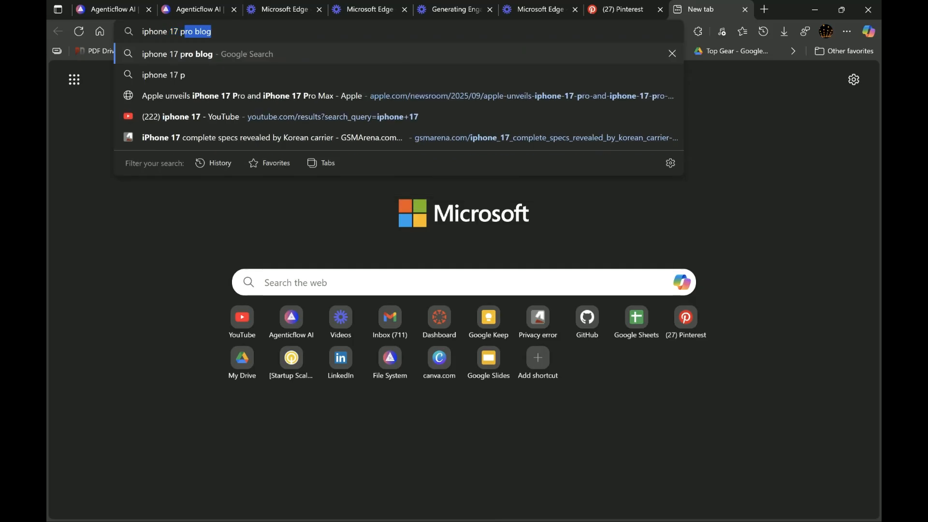
pyautogui.write('ro blog')
pyautogui.press('Return')
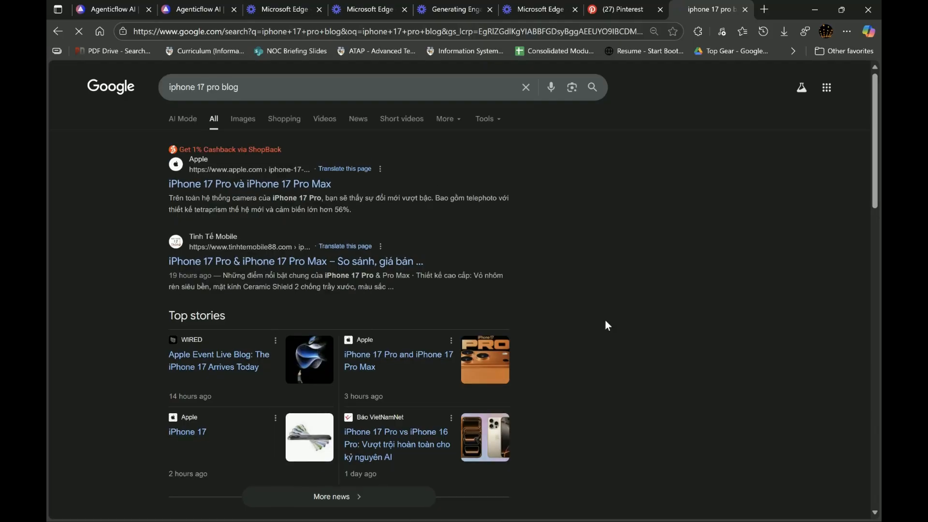
pyautogui.scroll(-10, 605, 325)
pyautogui.scroll(-5, 605, 320)
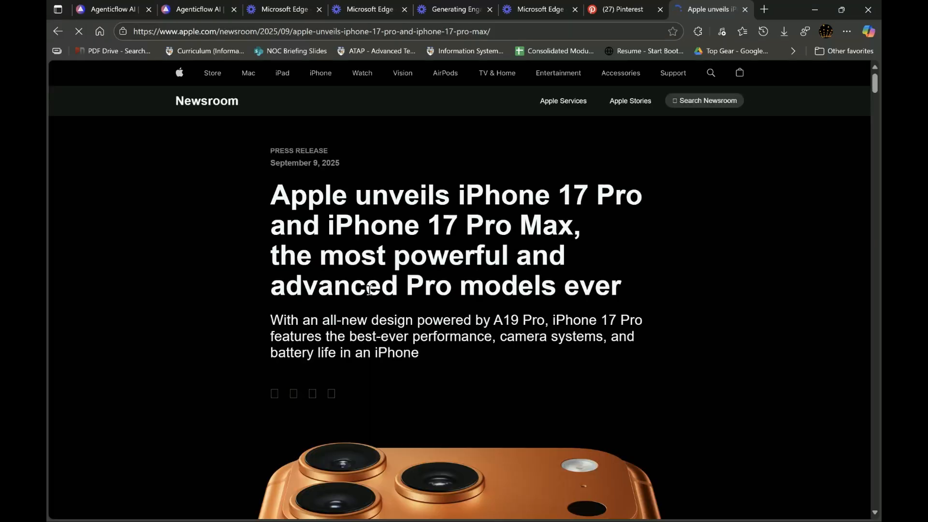
# Copy the Apple article's address into the single run's empty text input in AgenticFlow and run the workflow with the existing board ID.
pyautogui.click(305, 33)
pyautogui.hotkey('ctrl', 'c')
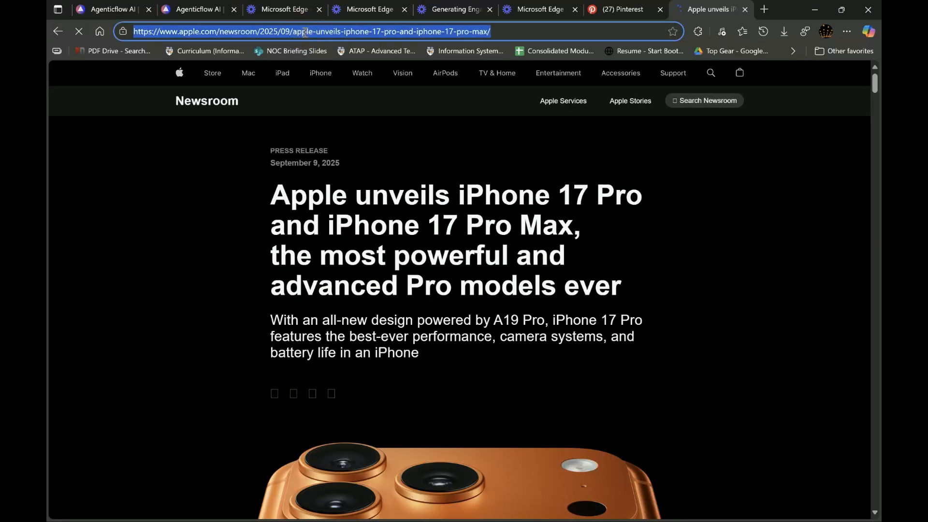
pyautogui.click(104, 10)
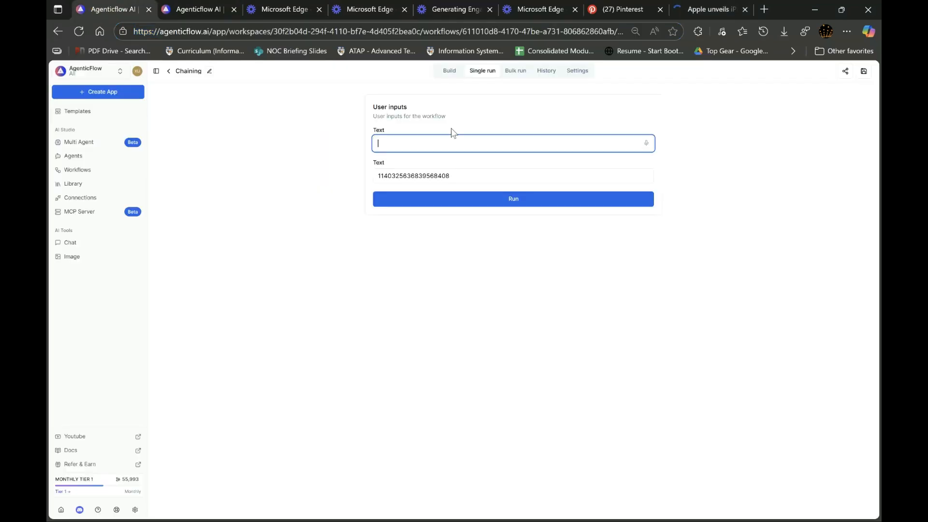
pyautogui.hotkey('ctrl', 'v')
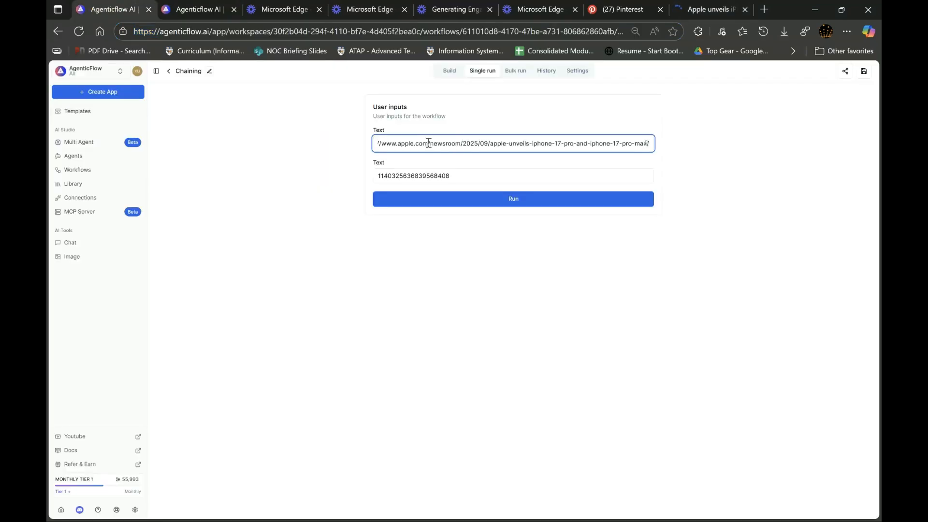
pyautogui.click(471, 174)
pyautogui.moveTo(473, 174); pyautogui.dragTo(361, 175)
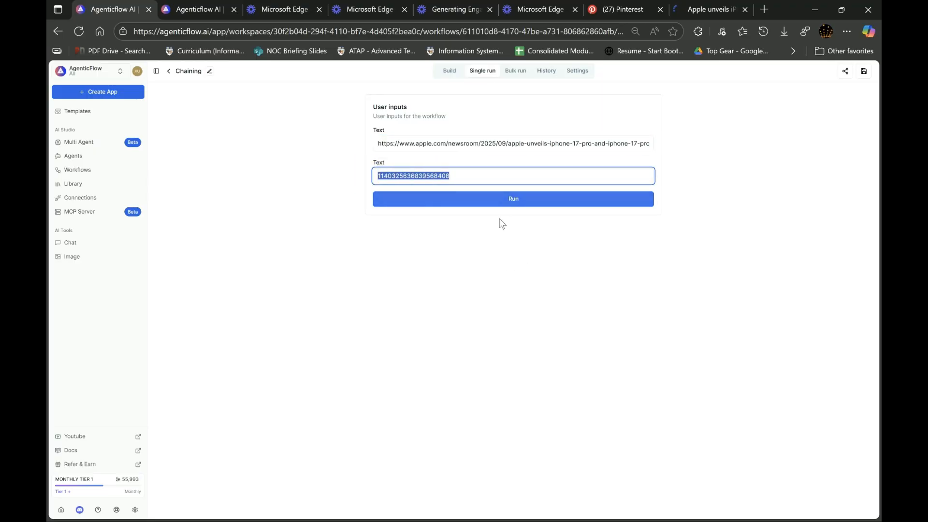
pyautogui.click(513, 199)
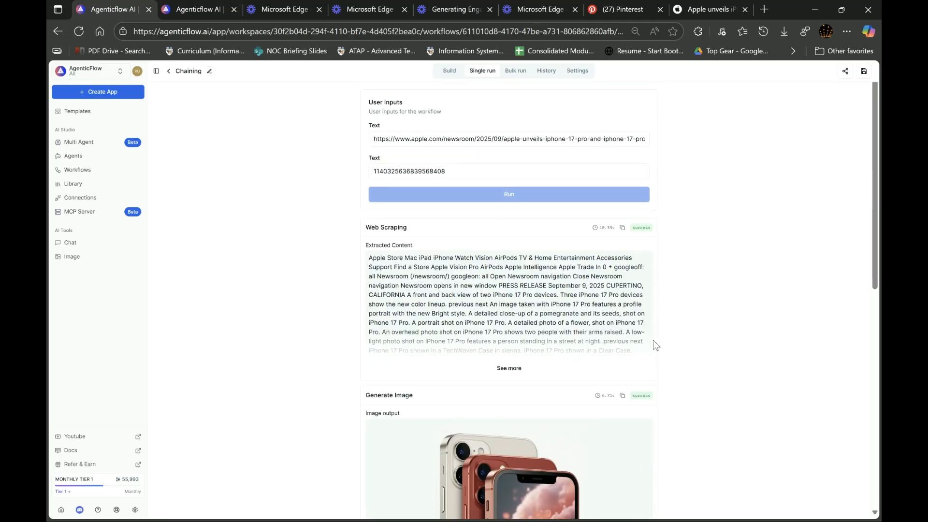
# Review the run's scraped content, generated image and Claude response, and expand the Run MCP Action result to read it in full.
pyautogui.scroll(-3, 656, 345)
pyautogui.scroll(-5, 655, 346)
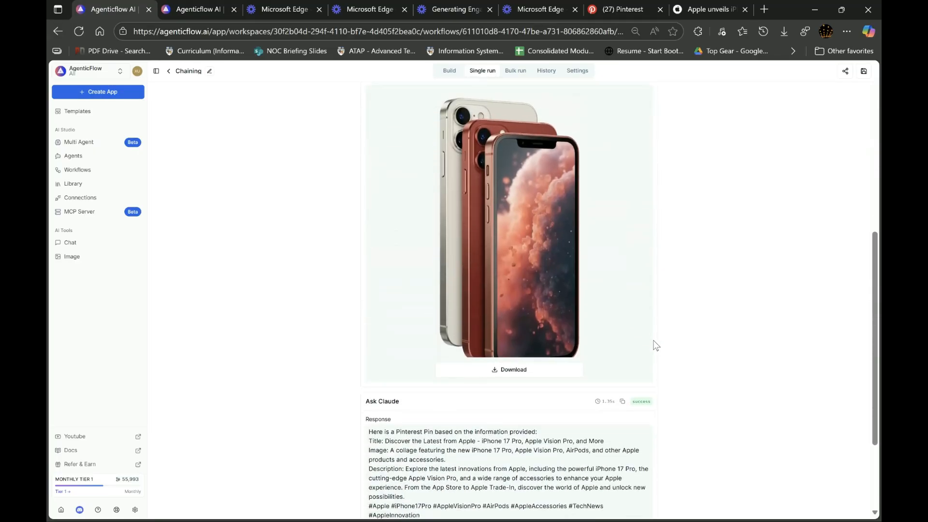
pyautogui.scroll(-1, 656, 345)
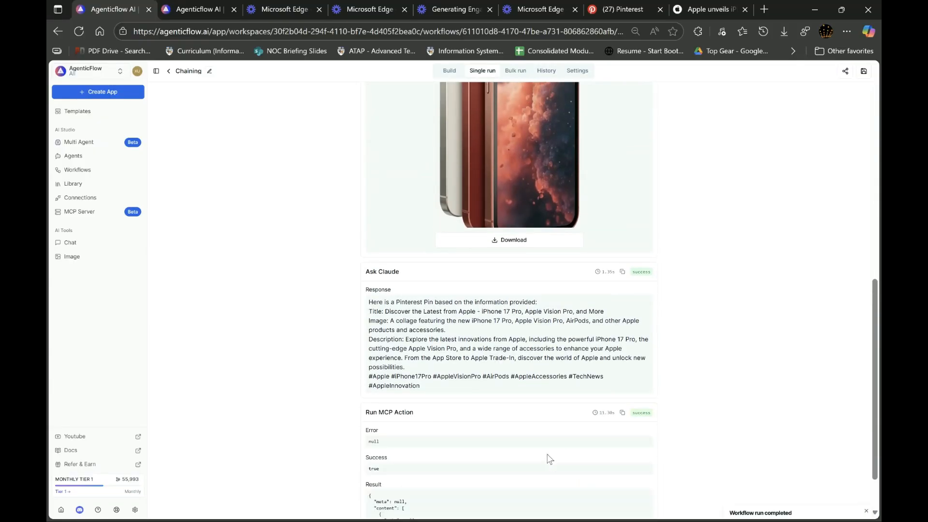
pyautogui.scroll(-1, 549, 458)
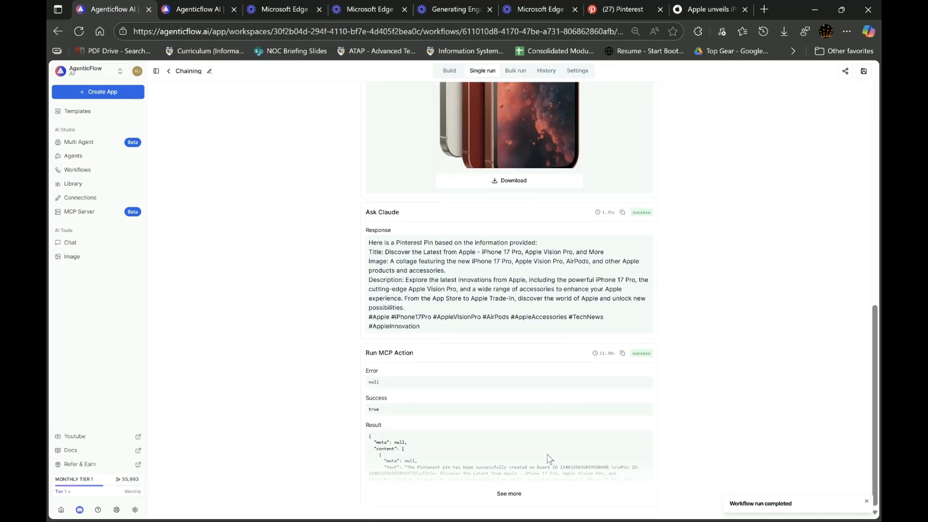
pyautogui.click(509, 493)
pyautogui.scroll(-1, 509, 493)
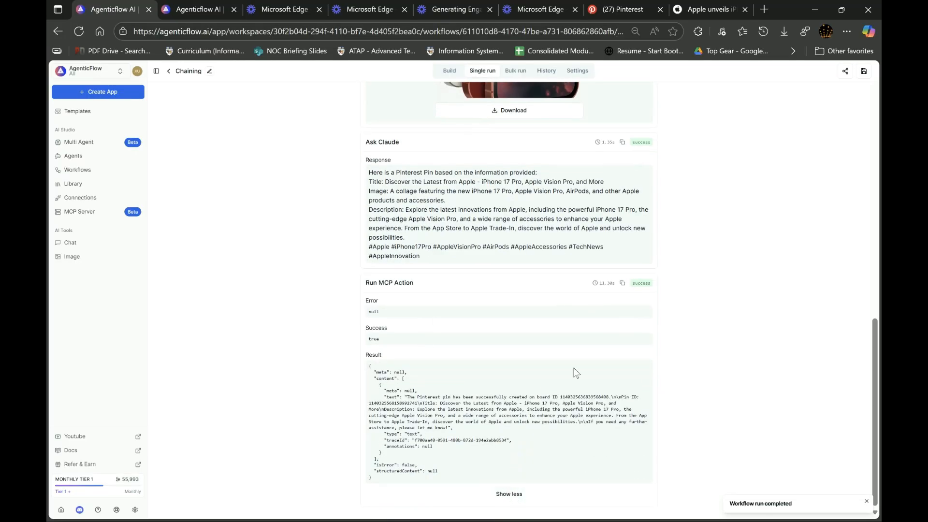
pyautogui.scroll(2, 596, 342)
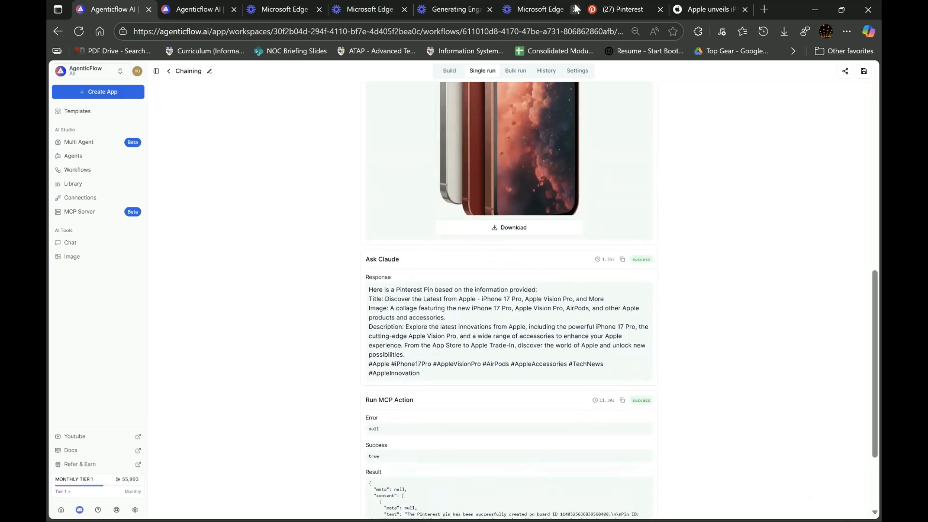
# Switch to Pinterest, reload the Agent board and open the newly posted iPhone 17 Pro pin to check it.
pyautogui.click(611, 7)
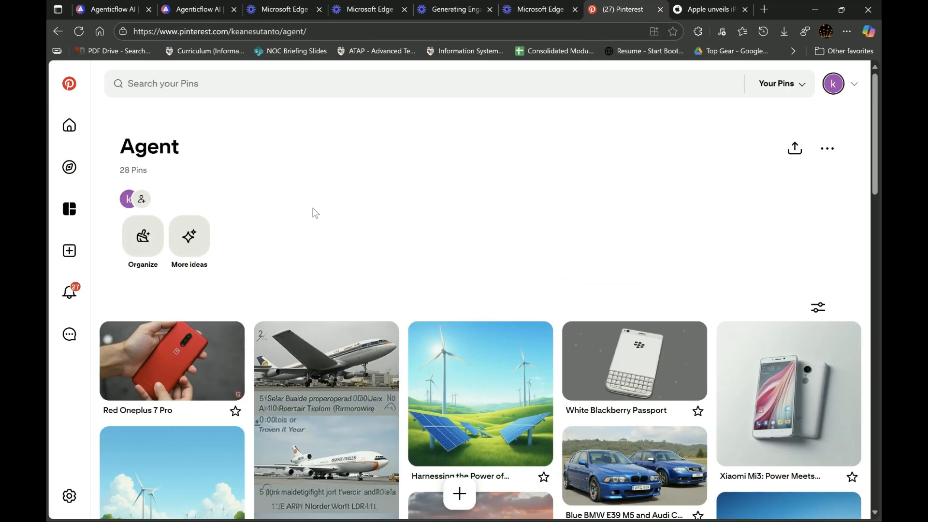
pyautogui.click(334, 31)
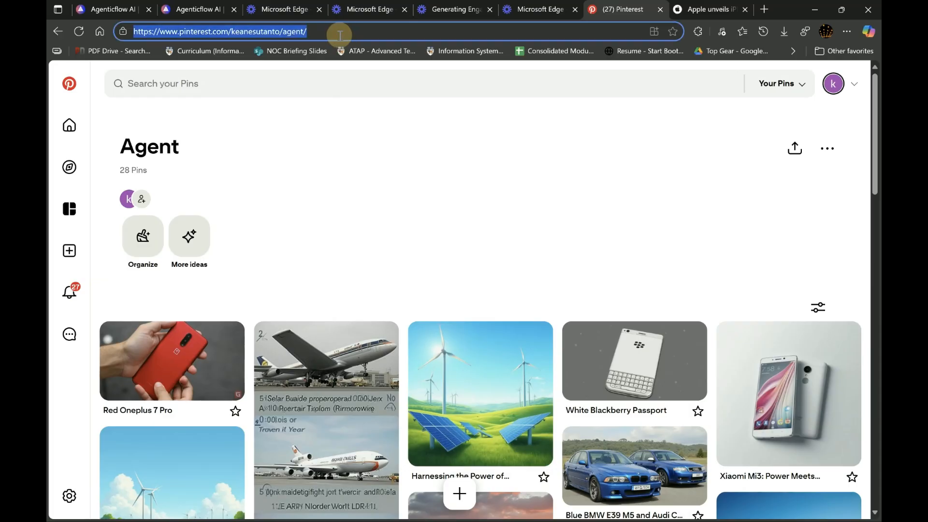
pyautogui.press('Return')
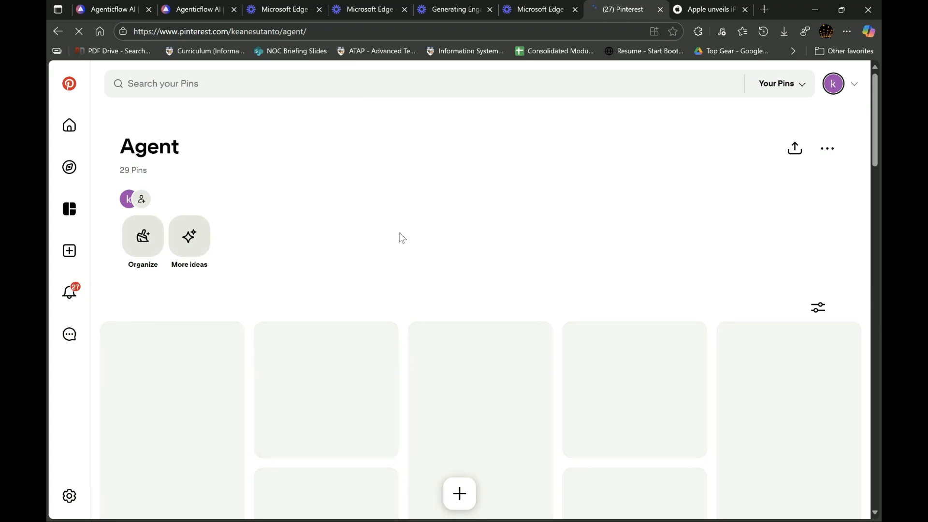
pyautogui.scroll(-4, 399, 233)
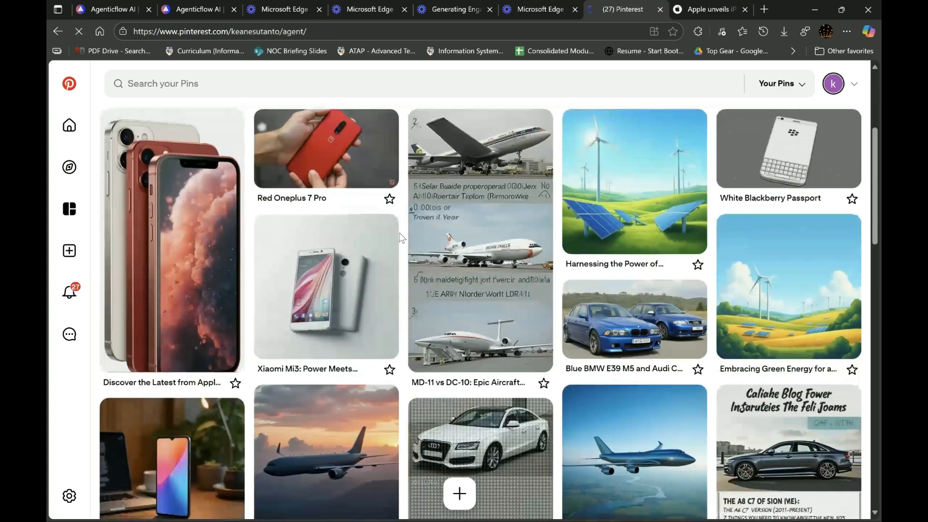
pyautogui.click(202, 245)
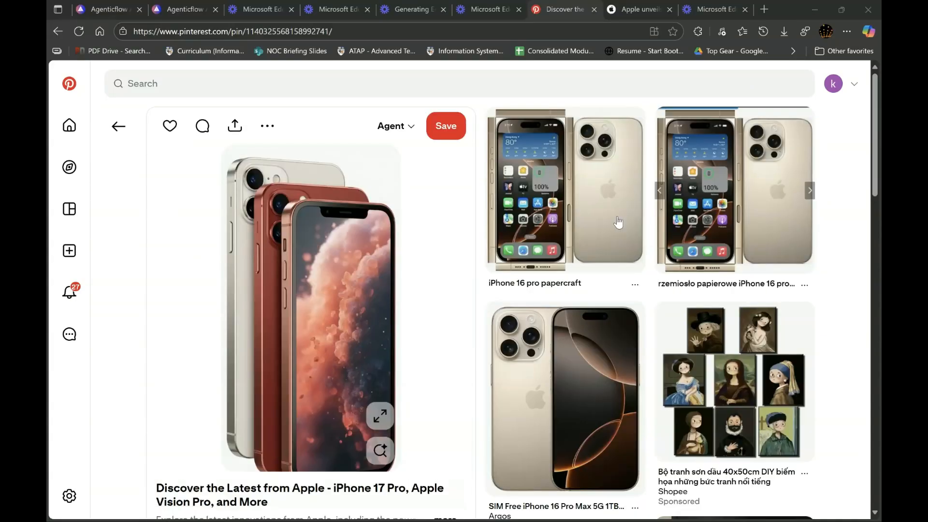
# Return to AgenticFlow's Chaining workflow builder and review the Web Scraping, Generate Image, Ask Claude and Run MCP Action step configurations.
pyautogui.click(109, 8)
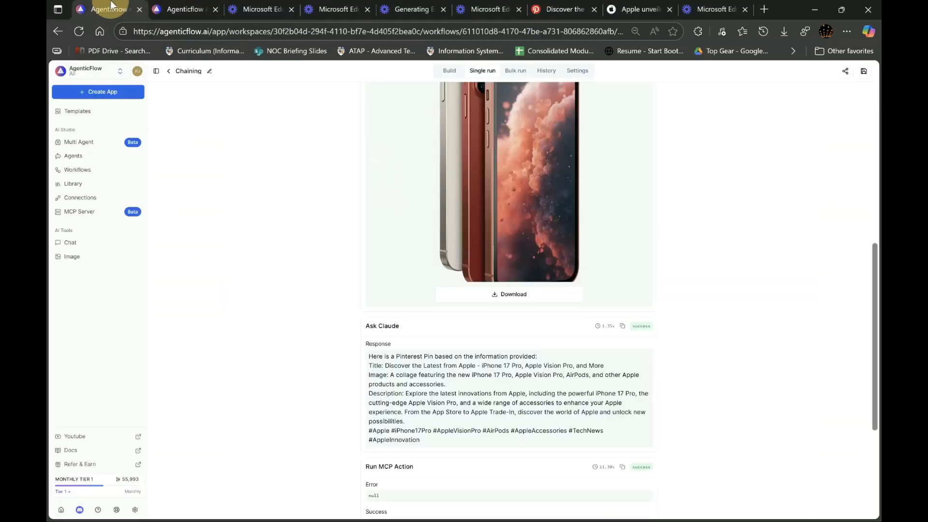
pyautogui.click(449, 72)
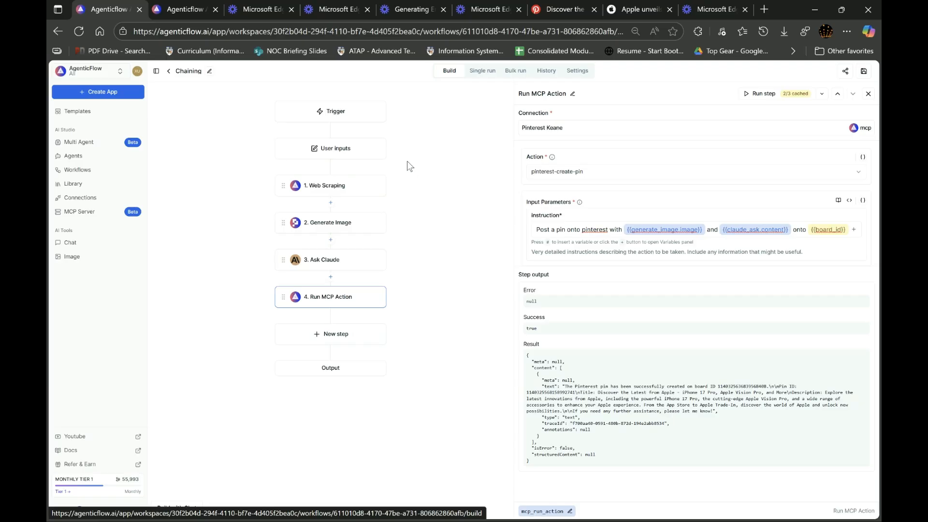
pyautogui.click(336, 186)
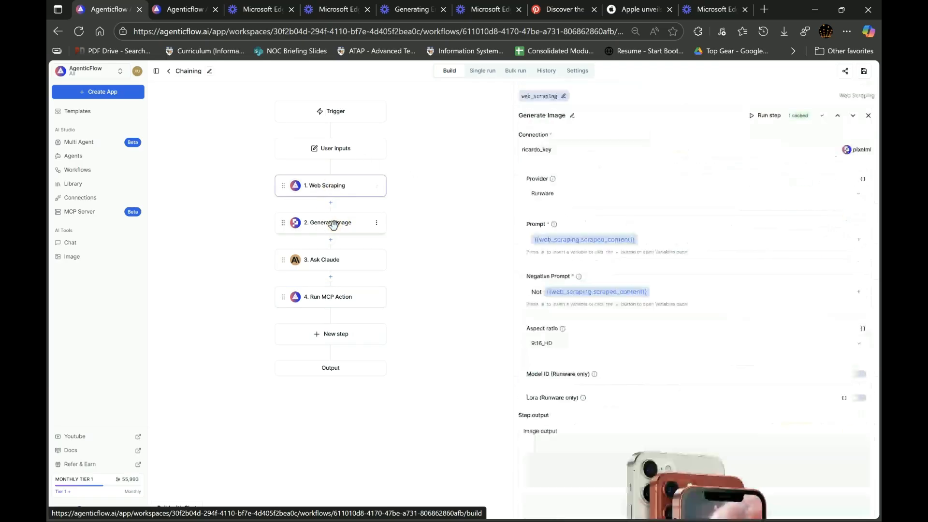
pyautogui.click(332, 262)
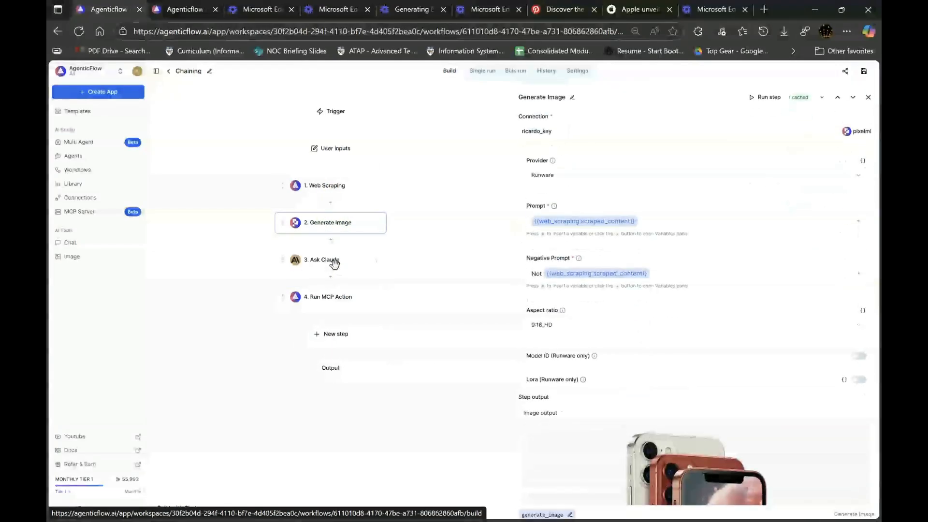
pyautogui.click(346, 304)
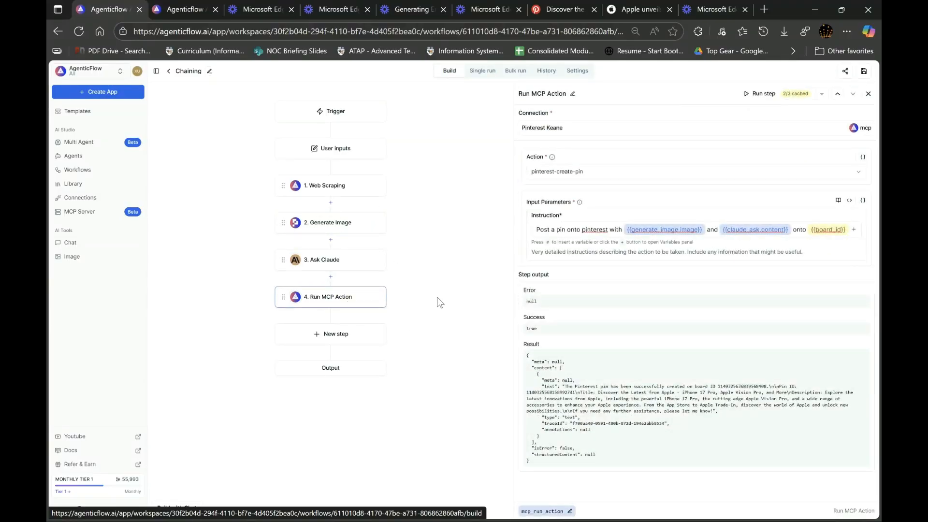
pyautogui.click(316, 226)
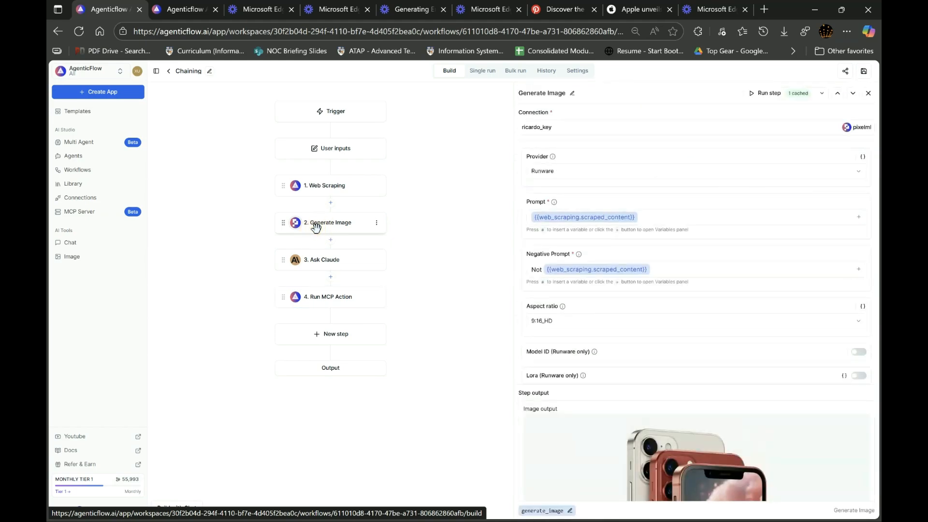